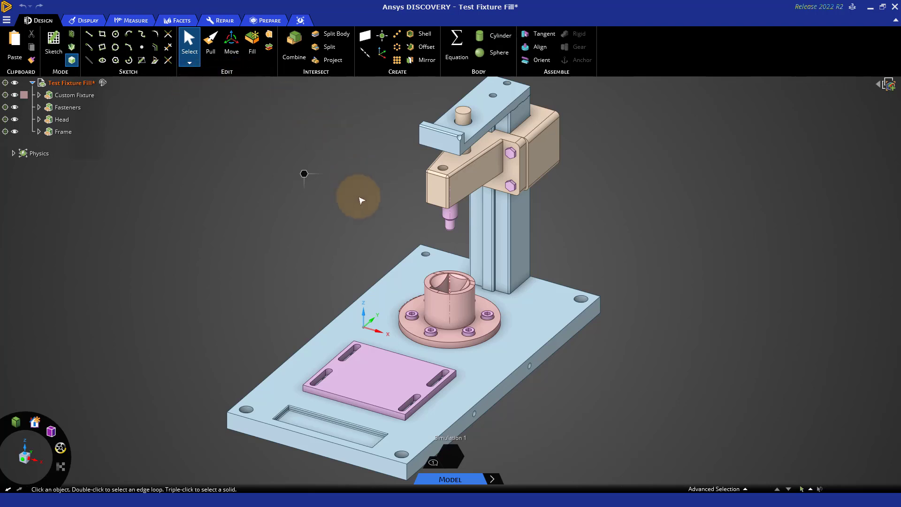
Step: Zoom in on the top plate's end, picking its upper face and rounded corner notch
{"action": "left_click", "coordinate": [464, 120]}
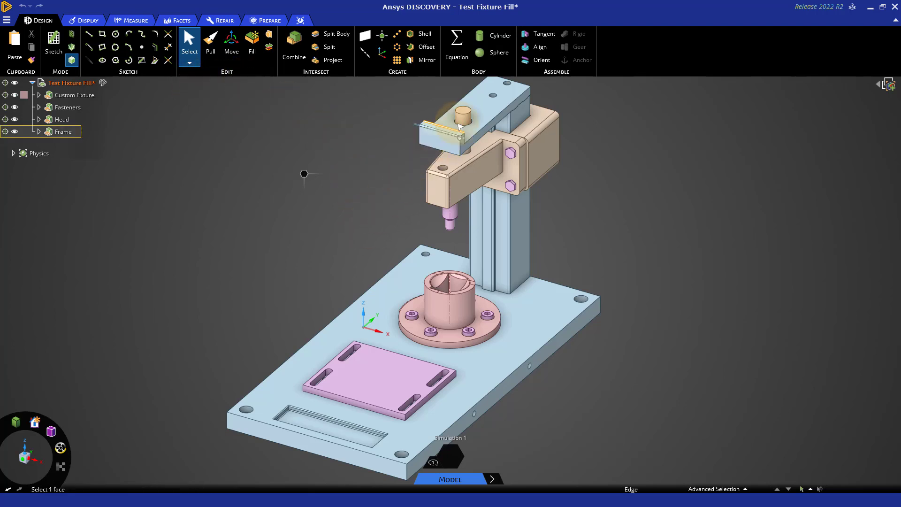
{"action": "scroll", "coordinate": [476, 111], "scroll_direction": "up", "scroll_amount": 5}
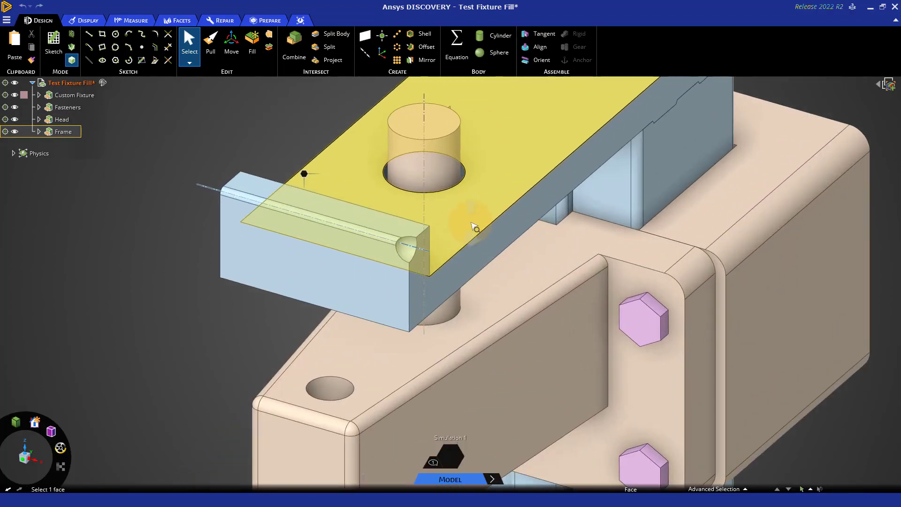
{"action": "left_click", "coordinate": [404, 256]}
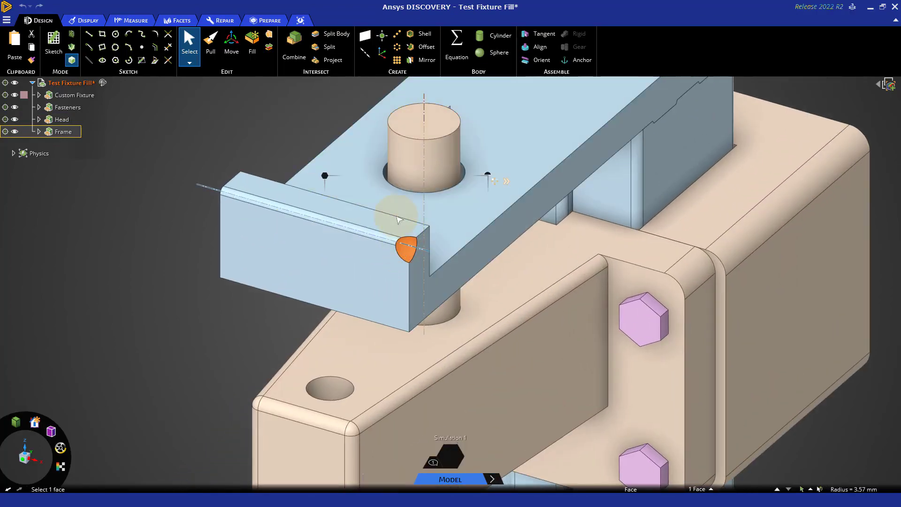
{"action": "left_click", "coordinate": [250, 46]}
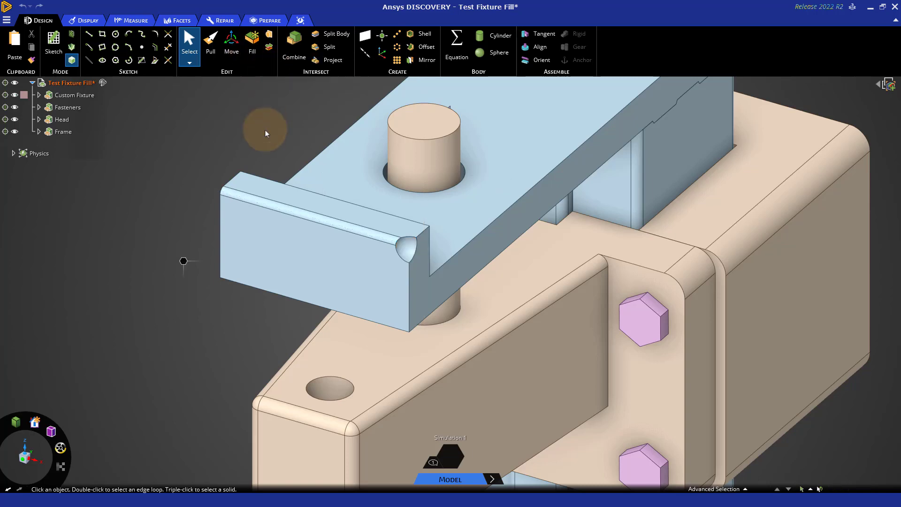
Step: Bring up the F1 help overview, read the Fill guide, and dismiss it
{"action": "key", "text": "F1"}
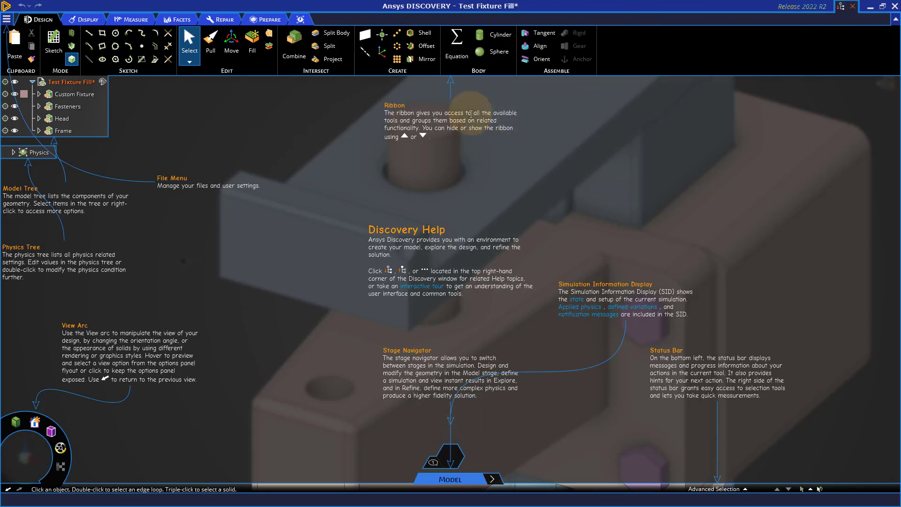
{"action": "mouse_move", "coordinate": [285, 56]}
{"action": "mouse_move", "coordinate": [252, 49]}
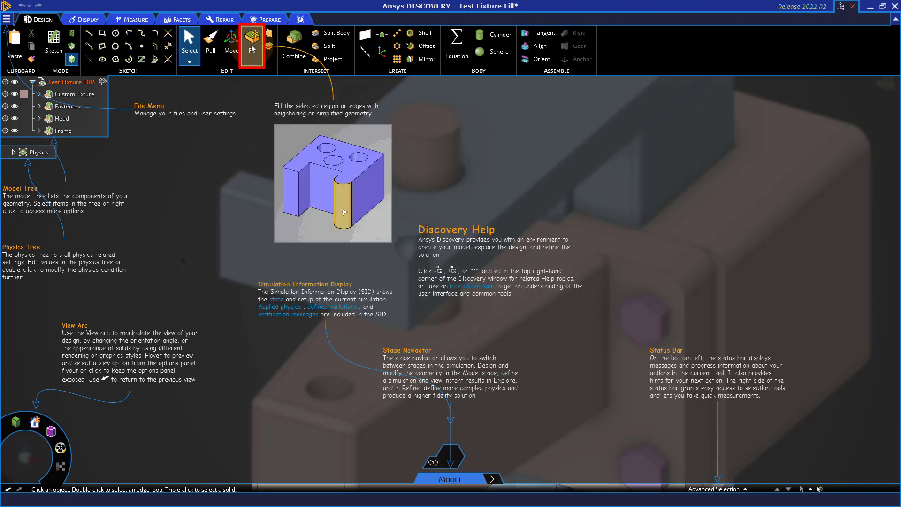
{"action": "left_click", "coordinate": [253, 48]}
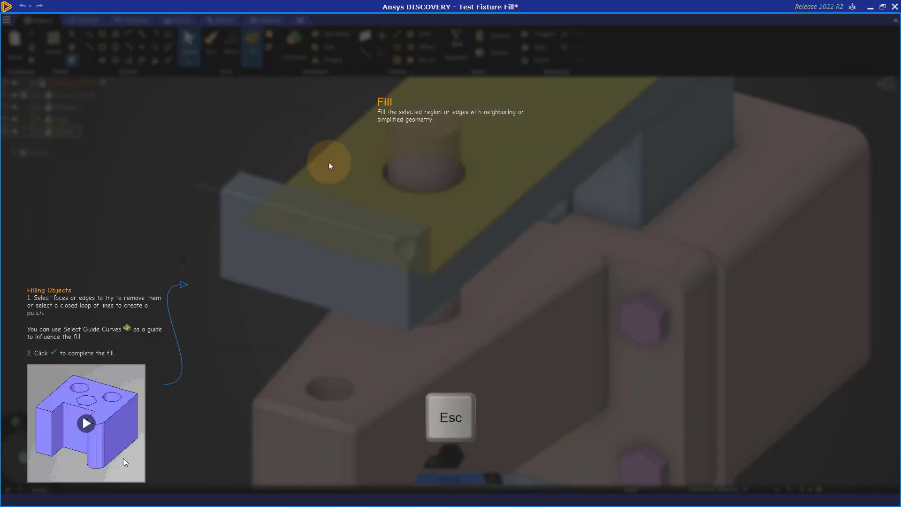
{"action": "key", "text": "Escape"}
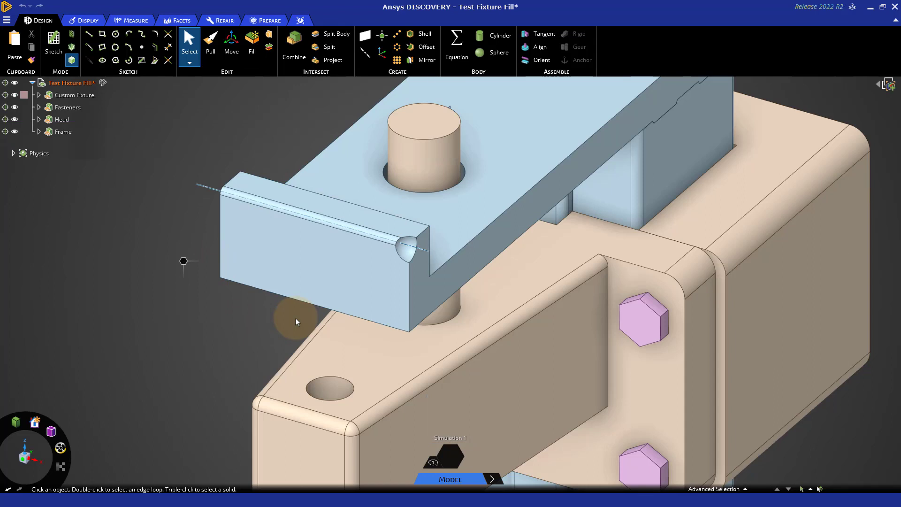
Step: Fill the small rounded corner face at the top plate's end using Fill
{"action": "left_click", "coordinate": [407, 253]}
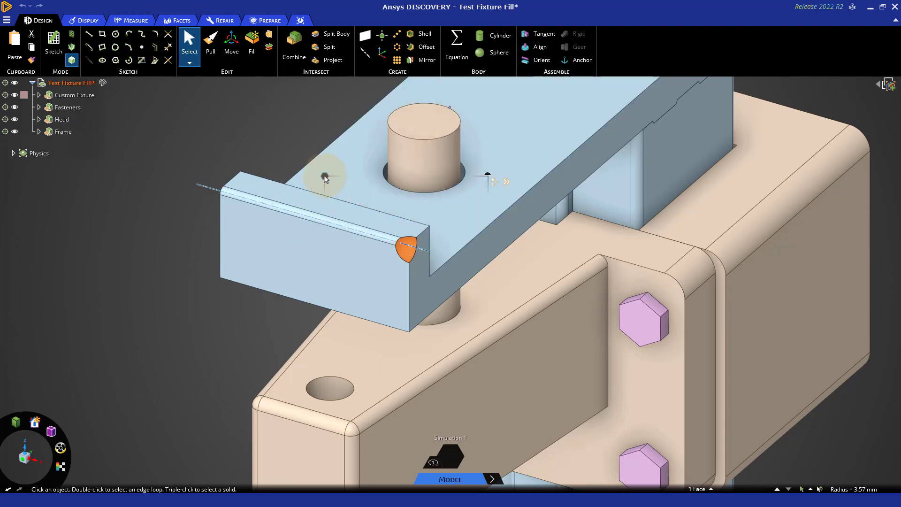
{"action": "mouse_move", "coordinate": [325, 178]}
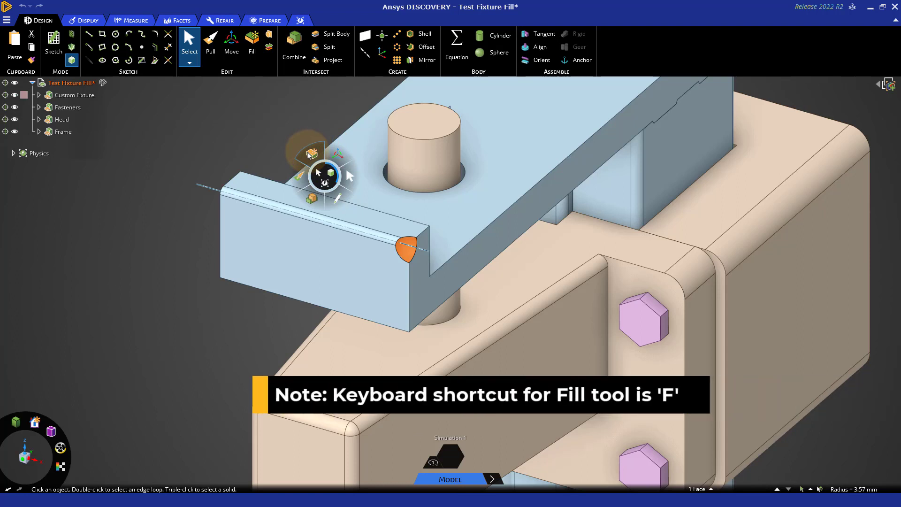
{"action": "left_click", "coordinate": [253, 43]}
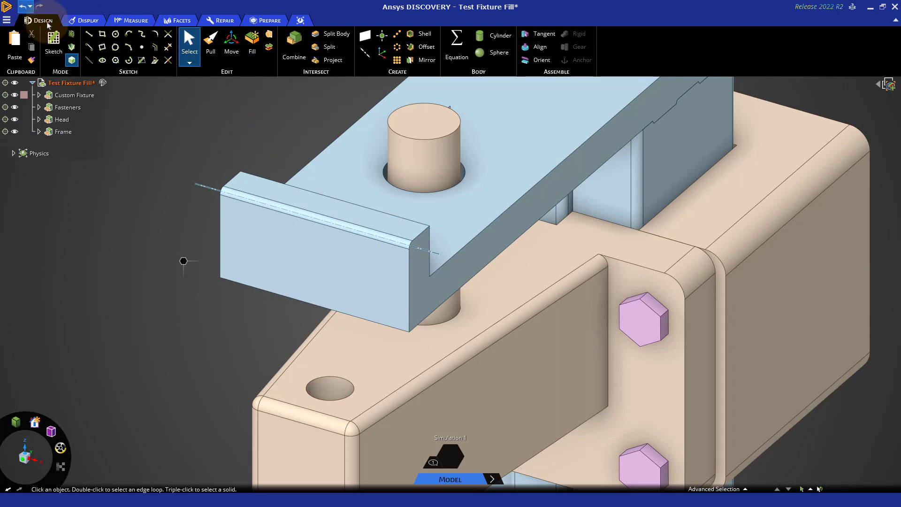
Step: Redo the corner-notch fill with the F shortcut, then fill the 1.5 mm rounded front edge
{"action": "left_click", "coordinate": [22, 6]}
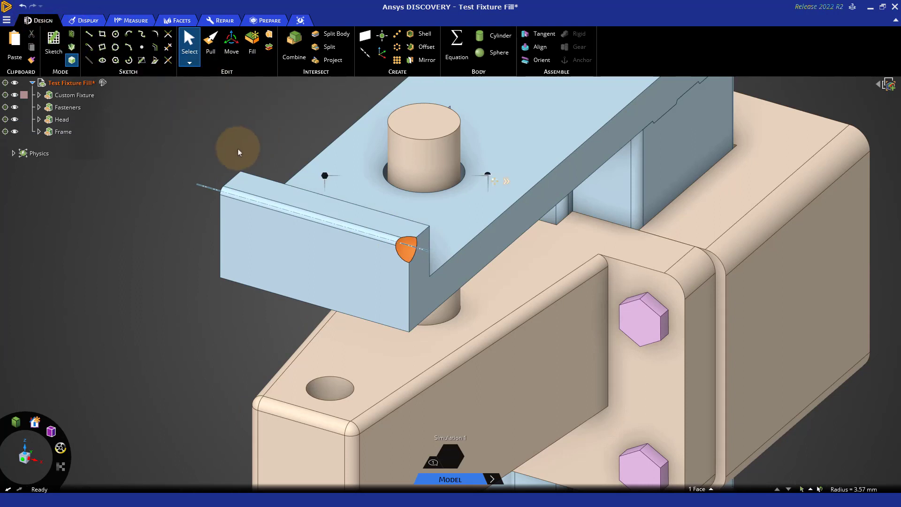
{"action": "left_click", "coordinate": [406, 253]}
{"action": "key", "text": "f"}
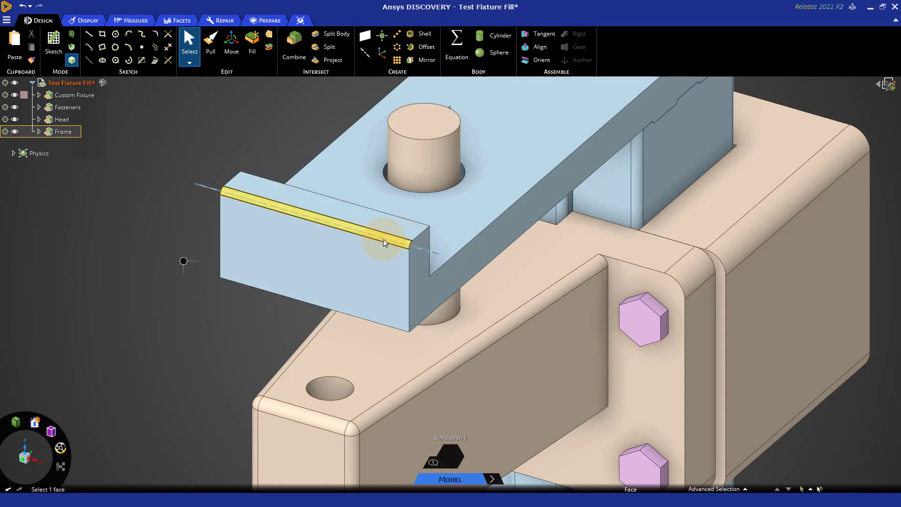
{"action": "left_click", "coordinate": [383, 243]}
{"action": "key", "text": "f"}
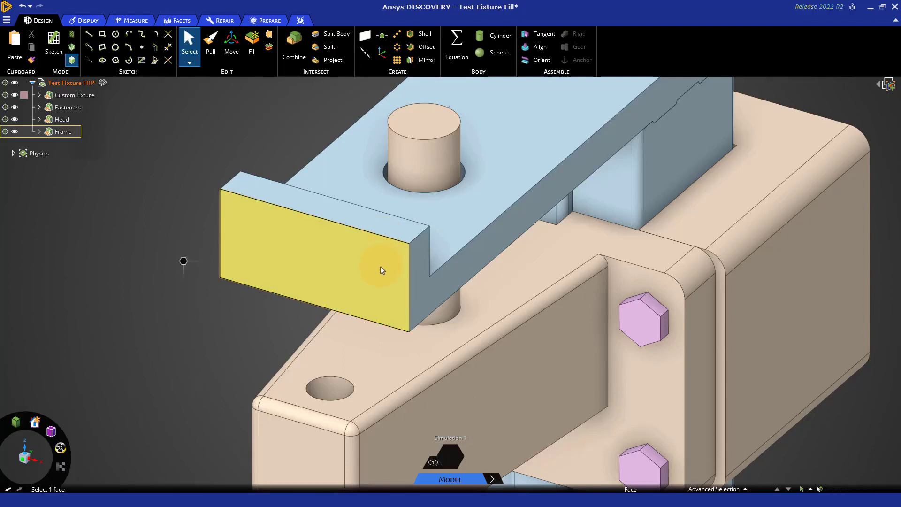
Step: Select the raised lip's top and angled end faces and fill them away
{"action": "left_click", "coordinate": [398, 233]}
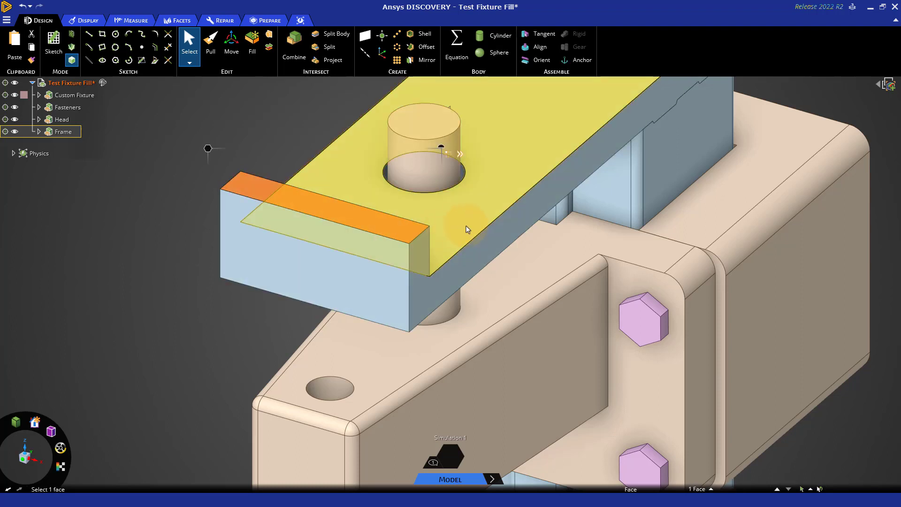
{"action": "middle_click_drag", "start_coordinate": [465, 227], "coordinate": [362, 235]}
{"action": "left_click", "coordinate": [370, 229], "text": "ctrl"}
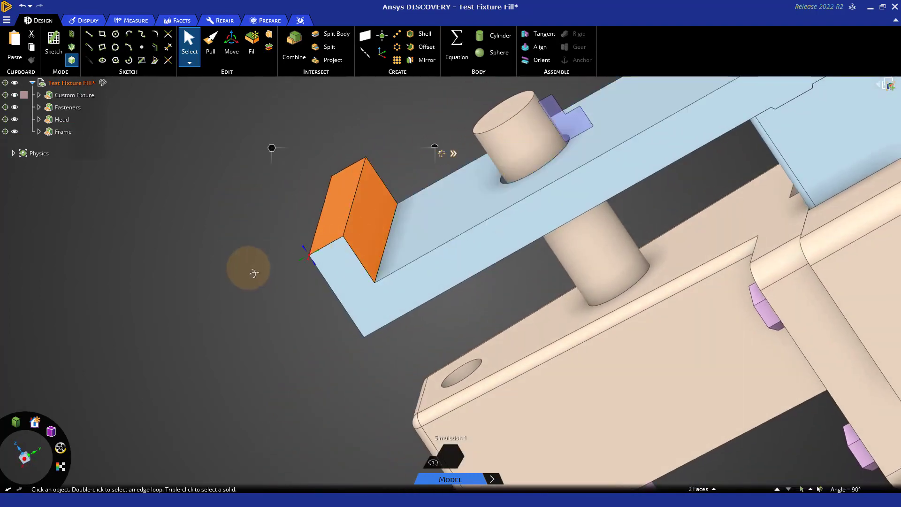
{"action": "middle_click_drag", "start_coordinate": [251, 266], "coordinate": [282, 274]}
{"action": "middle_click_drag", "start_coordinate": [154, 293], "coordinate": [296, 136]}
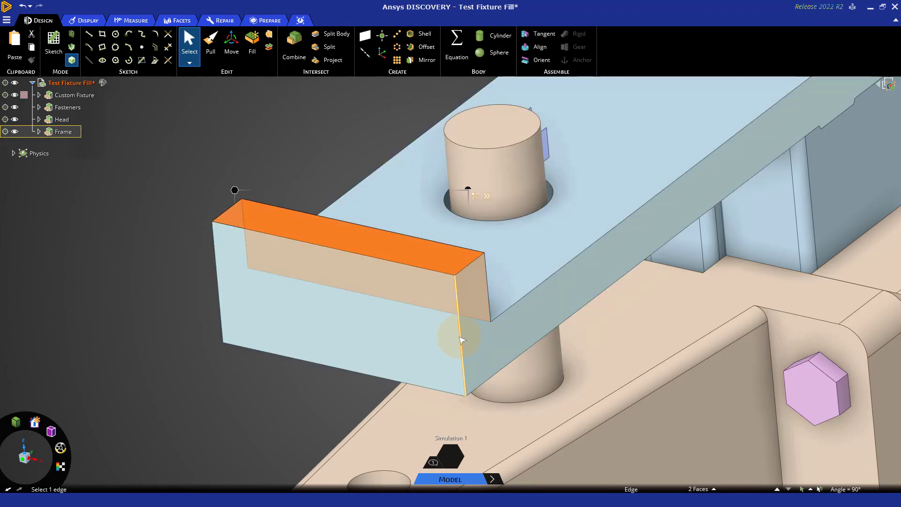
{"action": "key", "text": "f"}
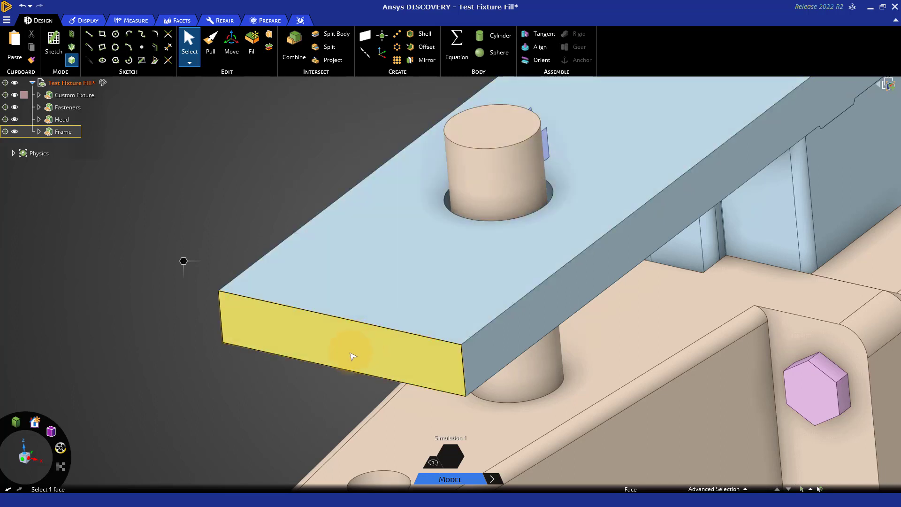
Step: Fill the vertical hole in the head bracket
{"action": "scroll", "coordinate": [295, 377], "scroll_direction": "up", "scroll_amount": 2}
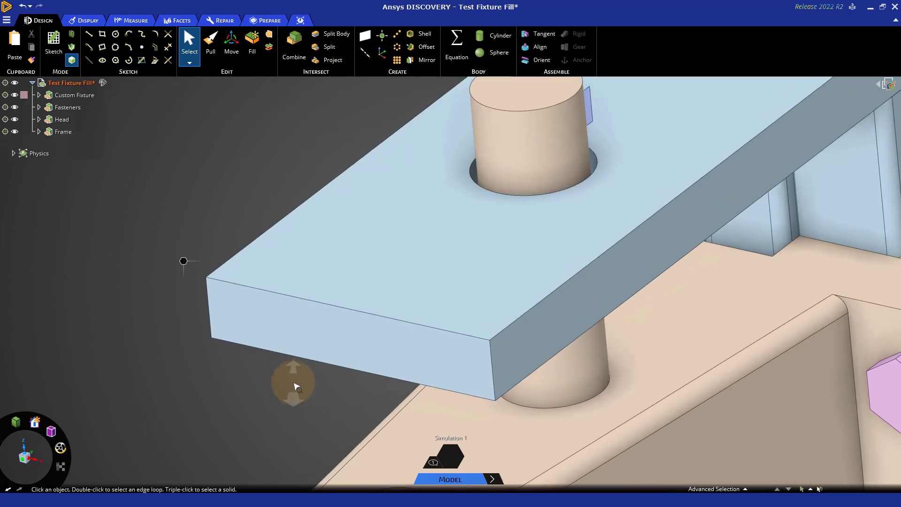
{"action": "scroll", "coordinate": [296, 385], "scroll_direction": "down", "scroll_amount": 3}
{"action": "middle_click_drag", "start_coordinate": [261, 402], "coordinate": [317, 250]}
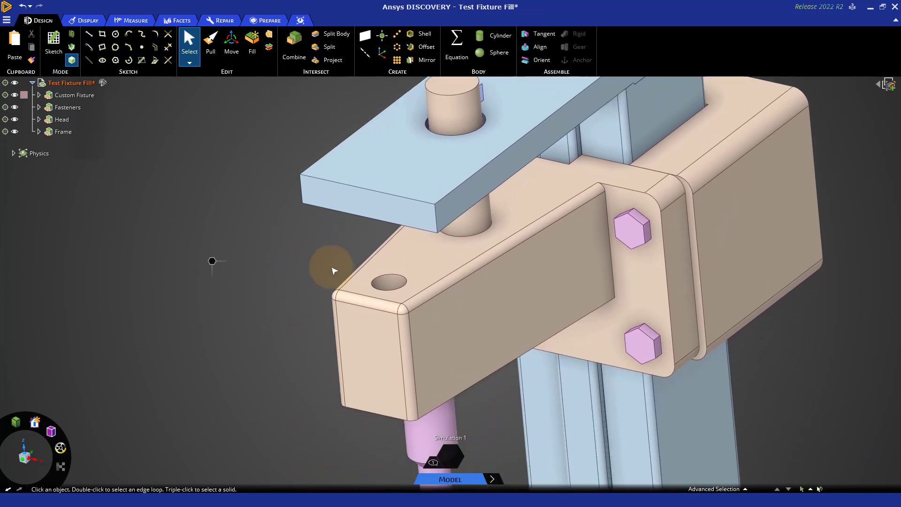
{"action": "left_click", "coordinate": [395, 285]}
{"action": "key", "text": "f"}
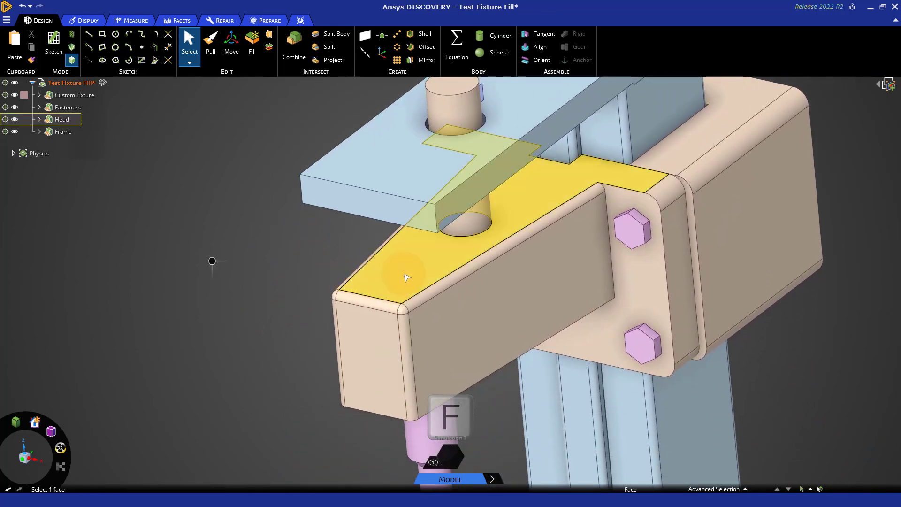
Step: Fill the two small 4.1 mm-radius holes in the top plate together
{"action": "left_click", "coordinate": [308, 243]}
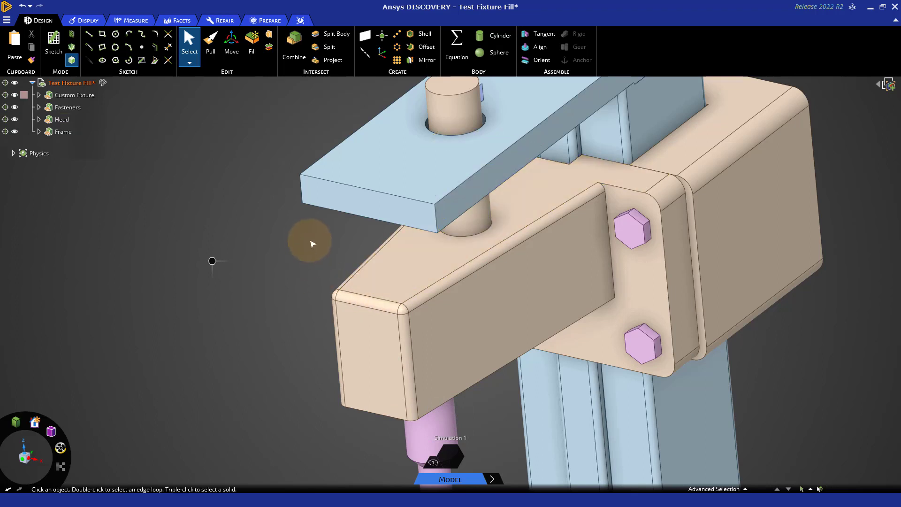
{"action": "middle_click_drag", "start_coordinate": [312, 244], "coordinate": [238, 378]}
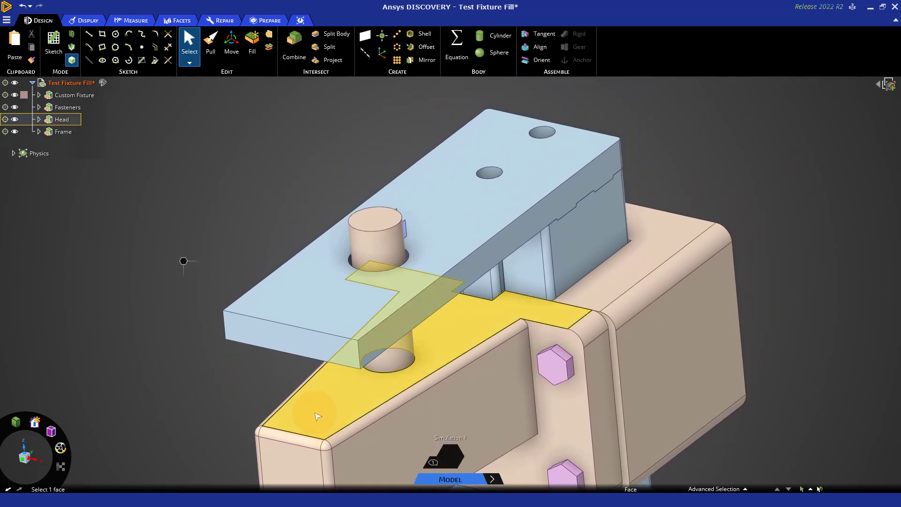
{"action": "left_click", "coordinate": [496, 175]}
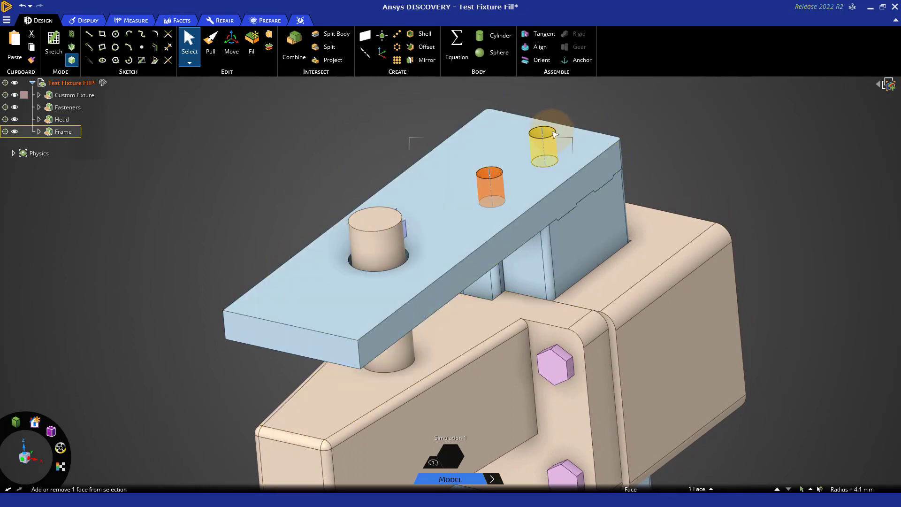
{"action": "left_click", "coordinate": [549, 136], "text": "ctrl"}
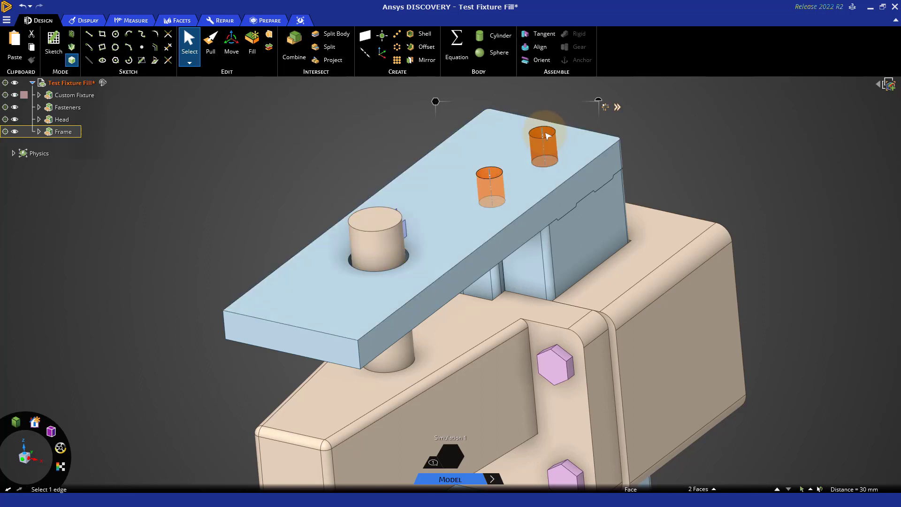
{"action": "key", "text": "f"}
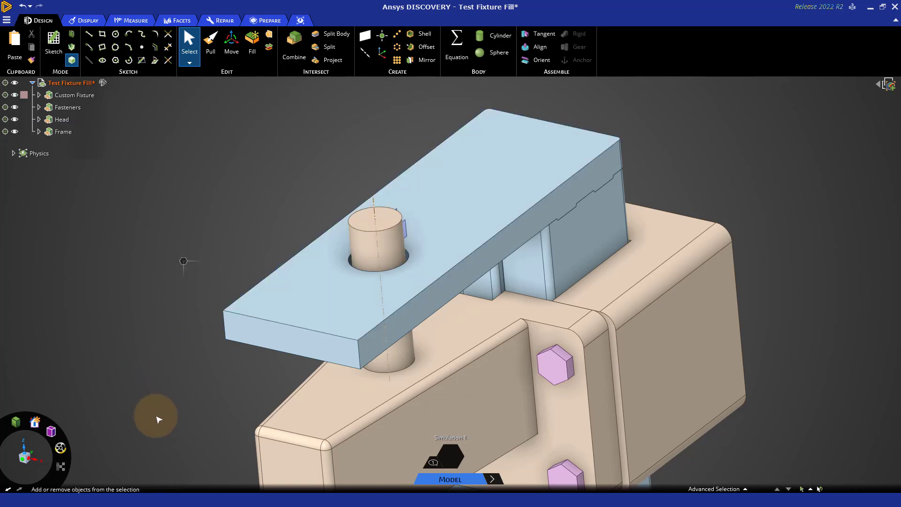
Step: Fill the bracket arm's rounded edge chain, front corner round and left vertical round
{"action": "middle_click_drag", "start_coordinate": [155, 416], "coordinate": [296, 277]}
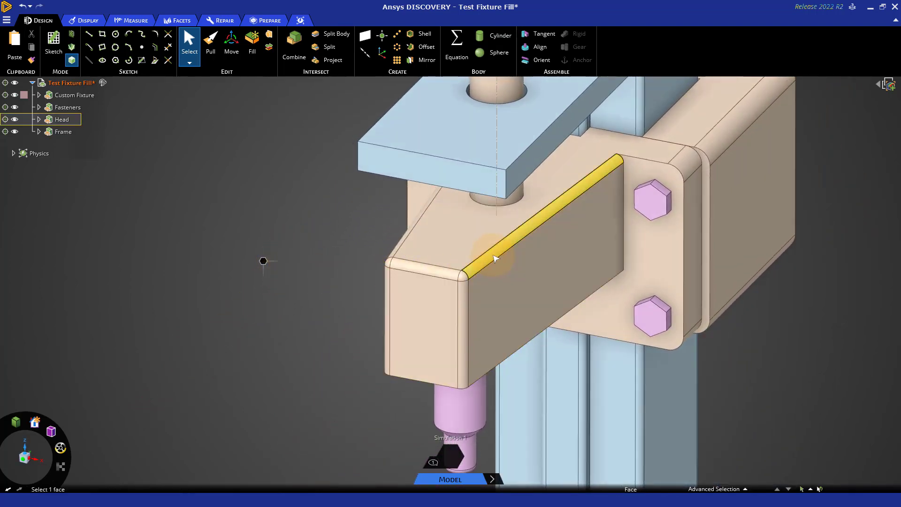
{"action": "left_click", "coordinate": [495, 258]}
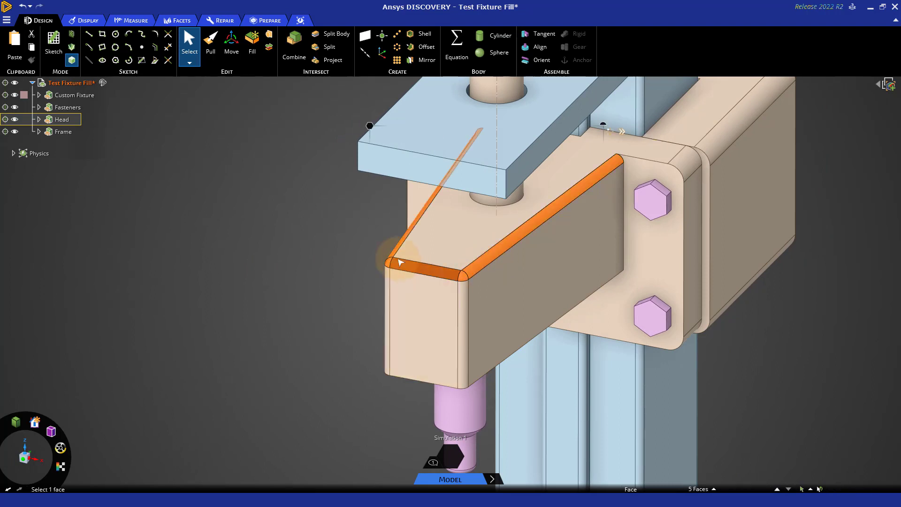
{"action": "left_click", "coordinate": [466, 304], "text": "ctrl"}
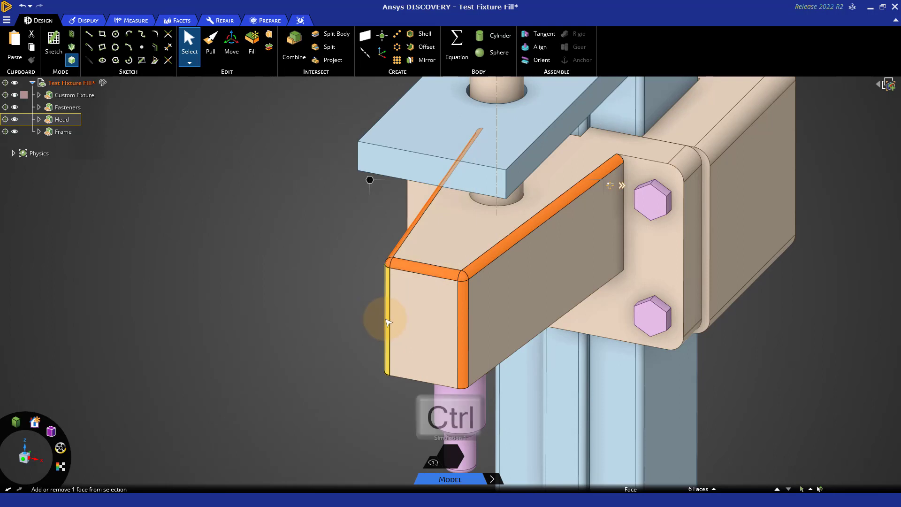
{"action": "left_click", "coordinate": [388, 322], "text": "ctrl"}
{"action": "middle_click_drag", "start_coordinate": [342, 334], "coordinate": [292, 355]}
{"action": "key", "text": "f"}
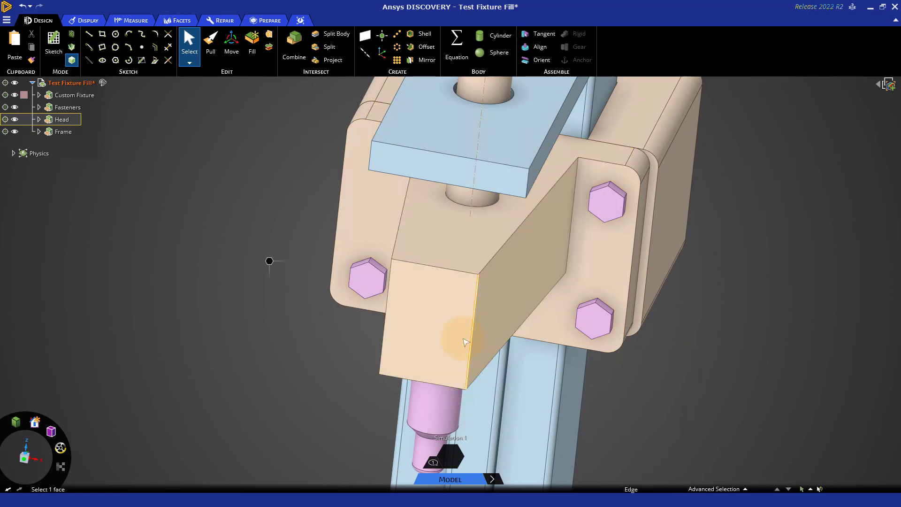
{"action": "left_click", "coordinate": [337, 409]}
Step: Bring the lettered flange on the base plate into view and switch to a side view
{"action": "middle_click_drag", "start_coordinate": [325, 418], "coordinate": [316, 282], "text": "shift"}
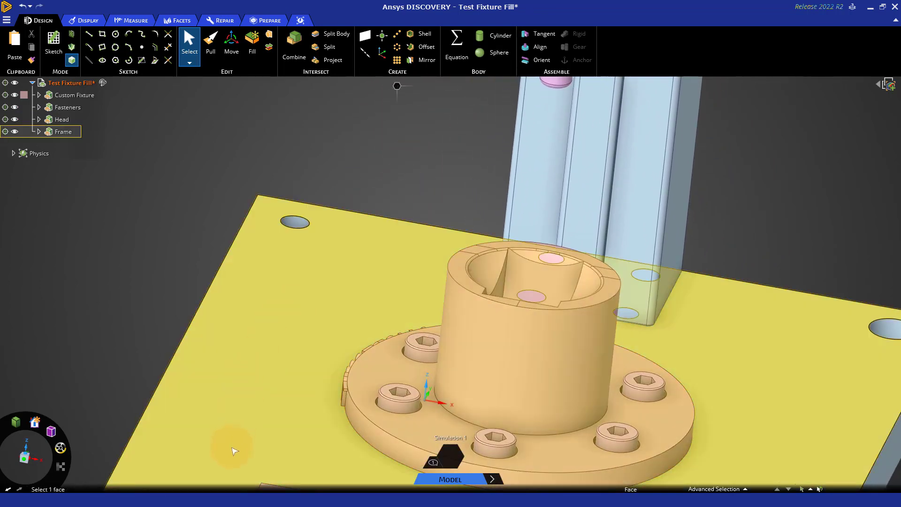
{"action": "middle_click_drag", "start_coordinate": [231, 452], "coordinate": [697, 361]}
{"action": "middle_click_drag", "start_coordinate": [303, 451], "coordinate": [322, 482]}
{"action": "left_click", "coordinate": [469, 357]}
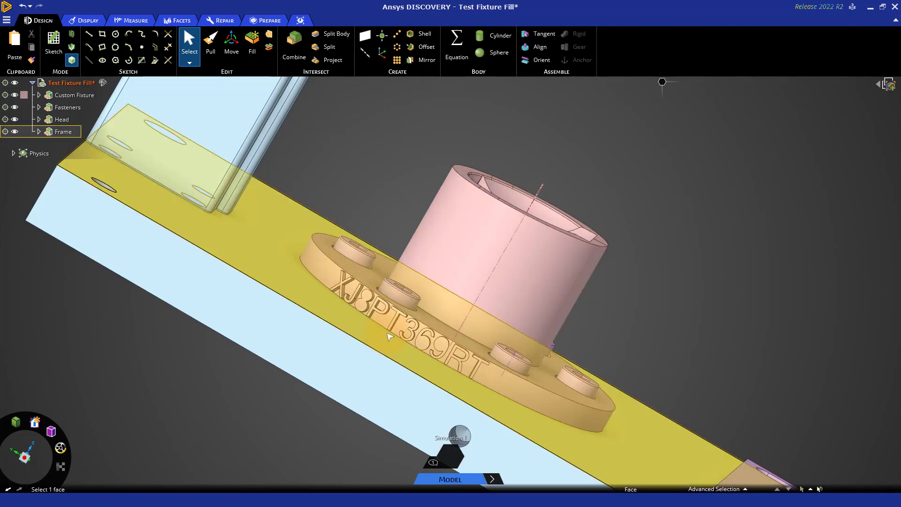
{"action": "key", "text": "Escape"}
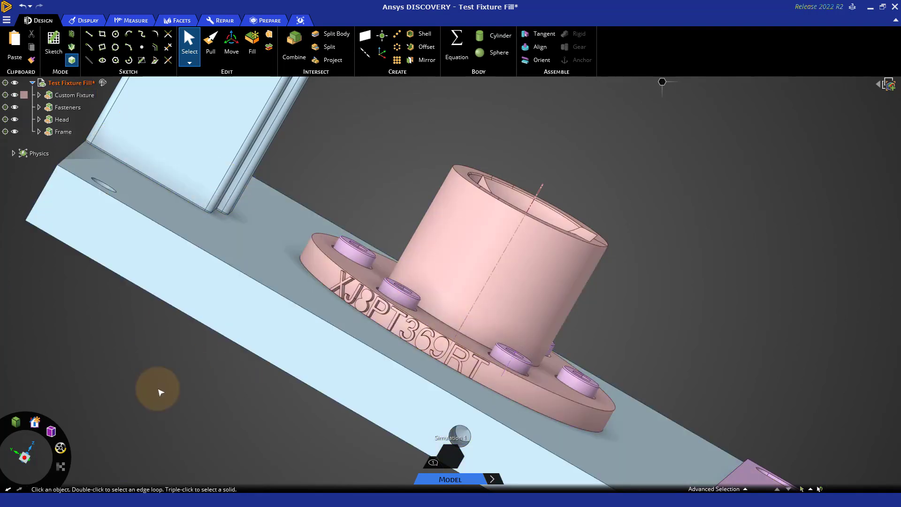
{"action": "left_click", "coordinate": [25, 458]}
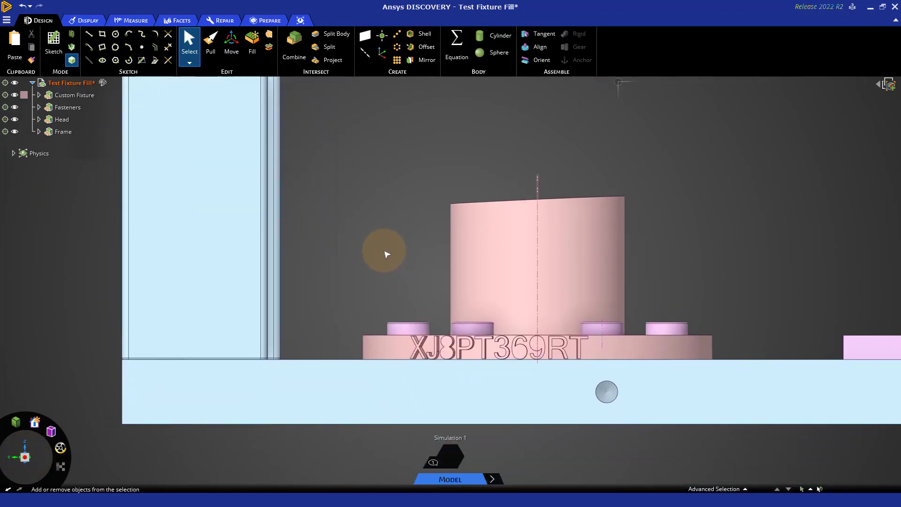
Step: From a top view, box-select the 90 lettering faces along the flange rim
{"action": "left_click", "coordinate": [25, 451]}
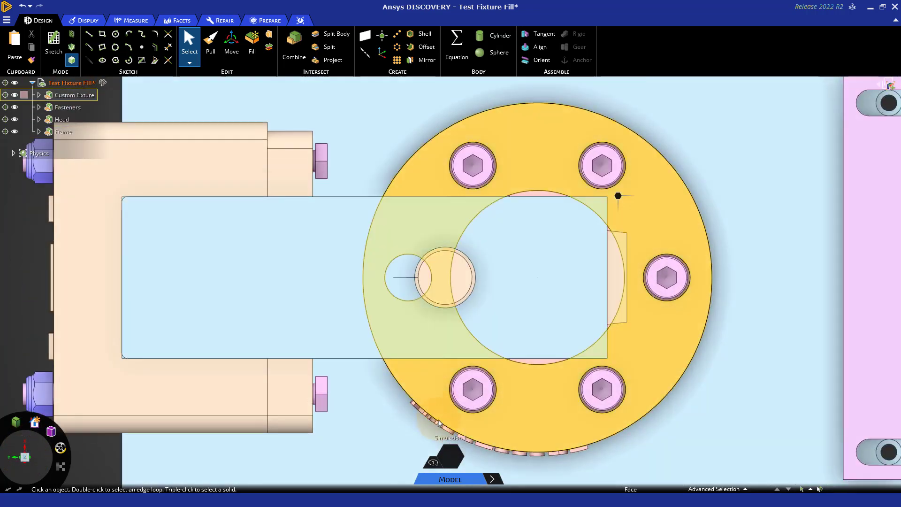
{"action": "middle_click_drag", "start_coordinate": [527, 459], "coordinate": [395, 365], "text": "ctrl"}
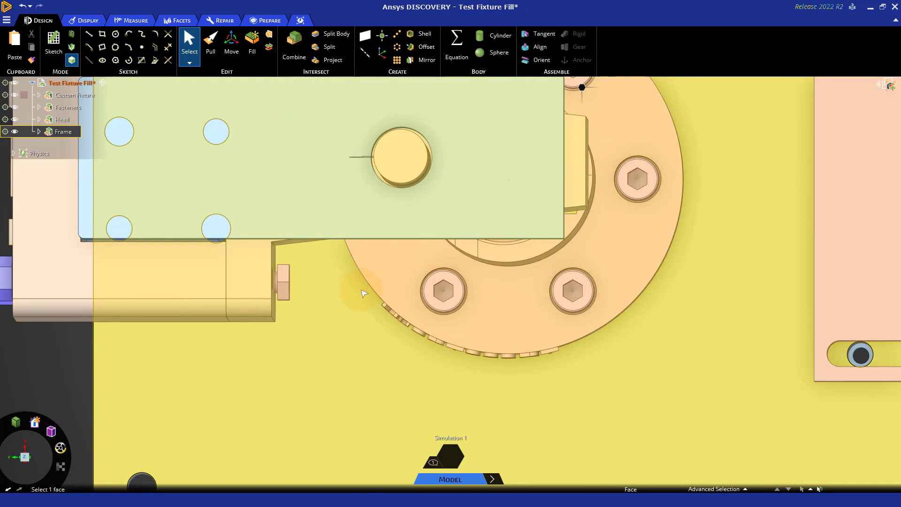
{"action": "mouse_move", "coordinate": [375, 300]}
{"action": "left_mouse_down"}
{"action": "mouse_move", "coordinate": [478, 362]}
{"action": "mouse_move", "coordinate": [579, 383]}
{"action": "mouse_move", "coordinate": [516, 341]}
{"action": "mouse_move", "coordinate": [372, 298]}
{"action": "left_mouse_up"}
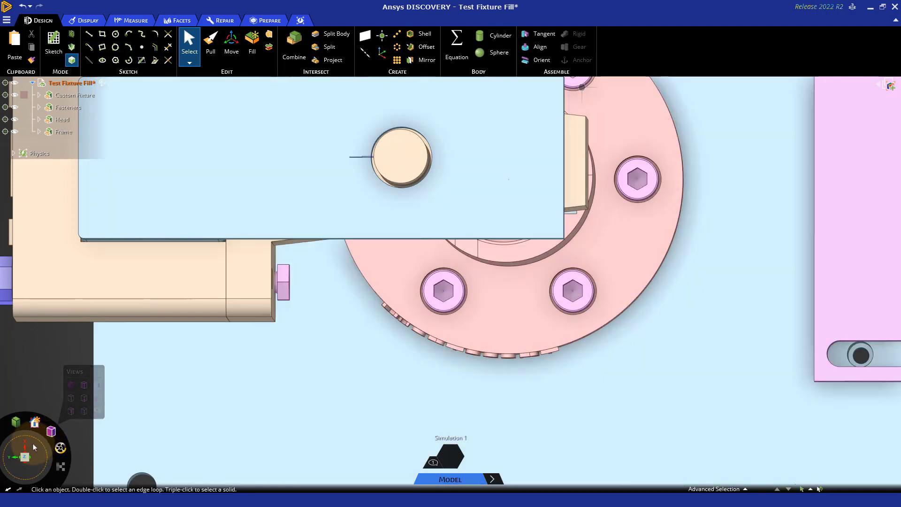
{"action": "left_click_drag", "start_coordinate": [32, 440], "coordinate": [29, 444]}
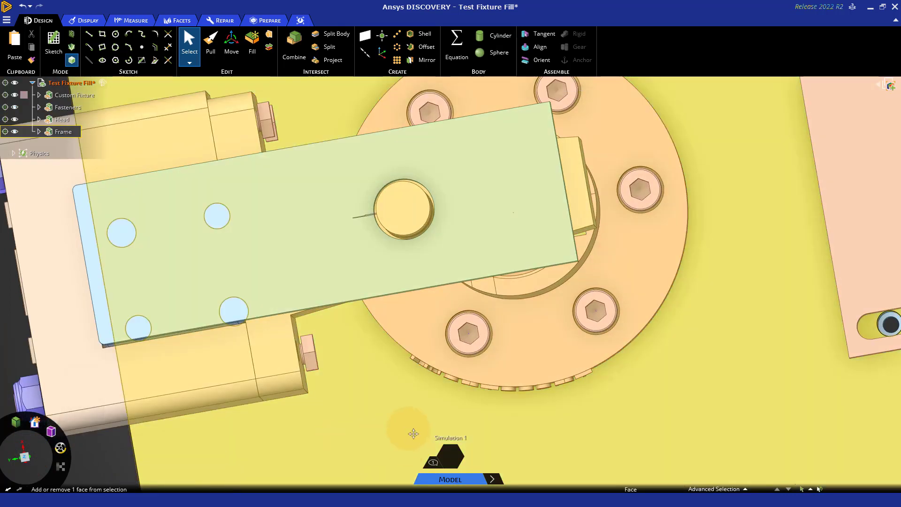
{"action": "middle_click_drag", "start_coordinate": [413, 431], "coordinate": [380, 334], "text": "shift"}
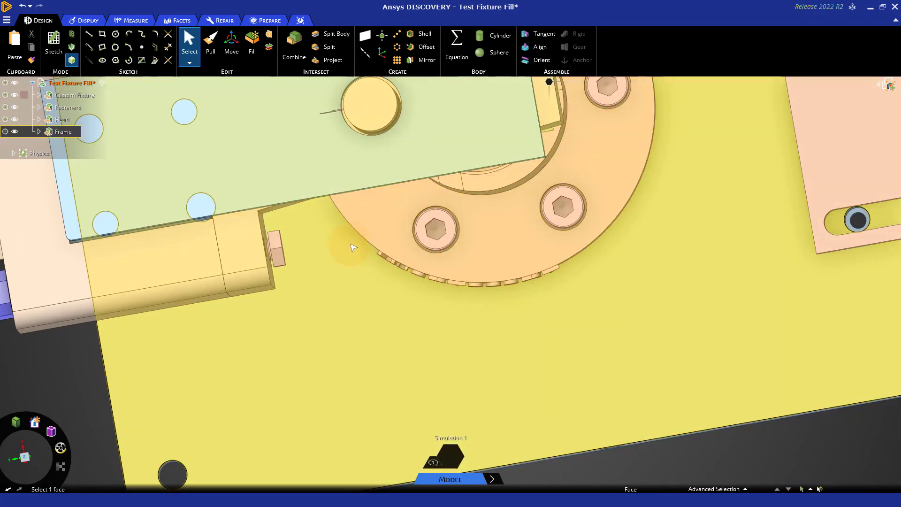
{"action": "left_click_drag", "start_coordinate": [351, 244], "coordinate": [591, 297]}
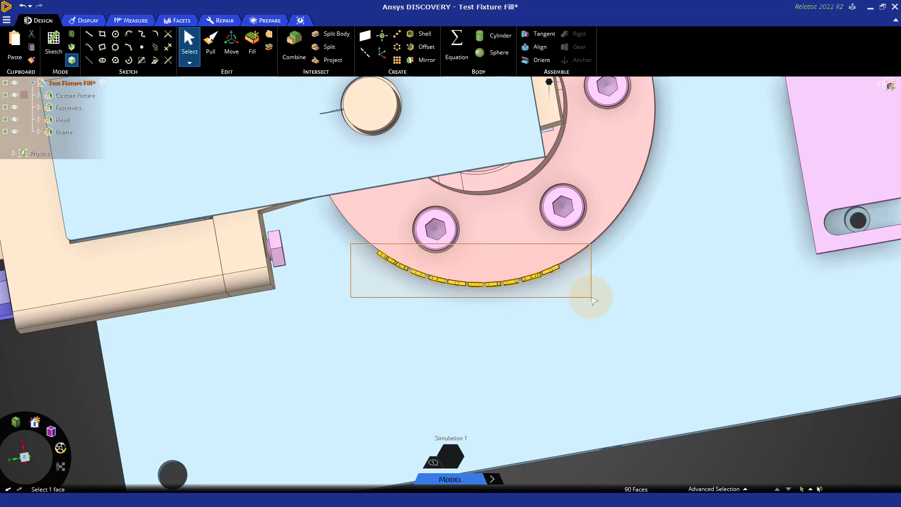
{"action": "left_click_drag", "start_coordinate": [591, 297], "coordinate": [592, 301]}
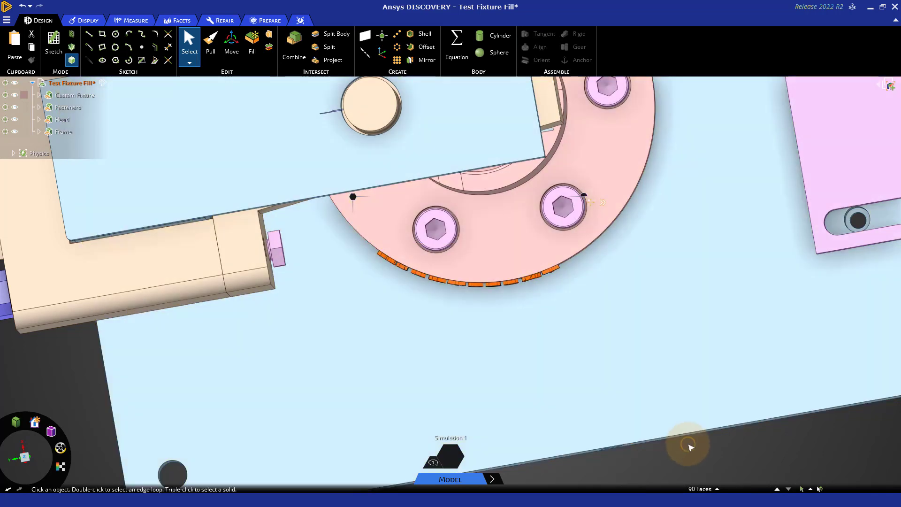
Step: Reselect only the XJ8PT369RT lettering faces, excluding the bolt hole, and fill them away
{"action": "left_click", "coordinate": [468, 312]}
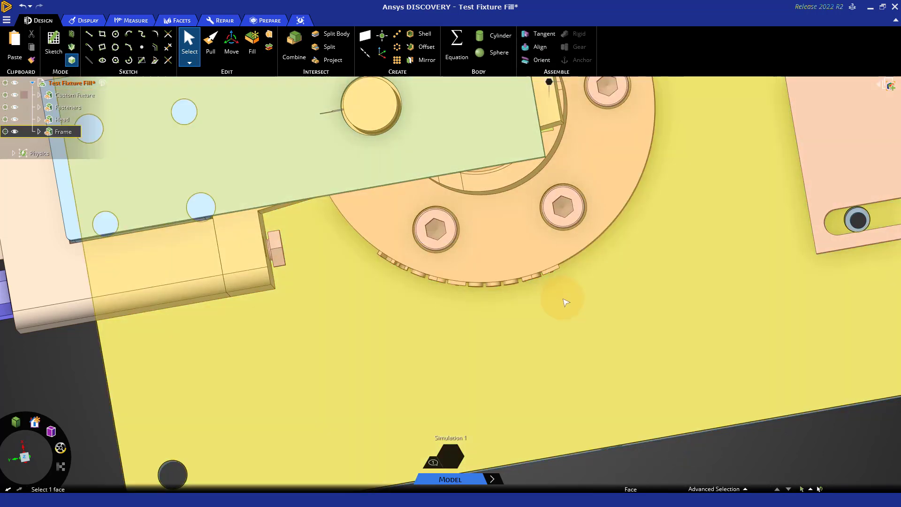
{"action": "left_click_drag", "start_coordinate": [563, 314], "coordinate": [347, 229]}
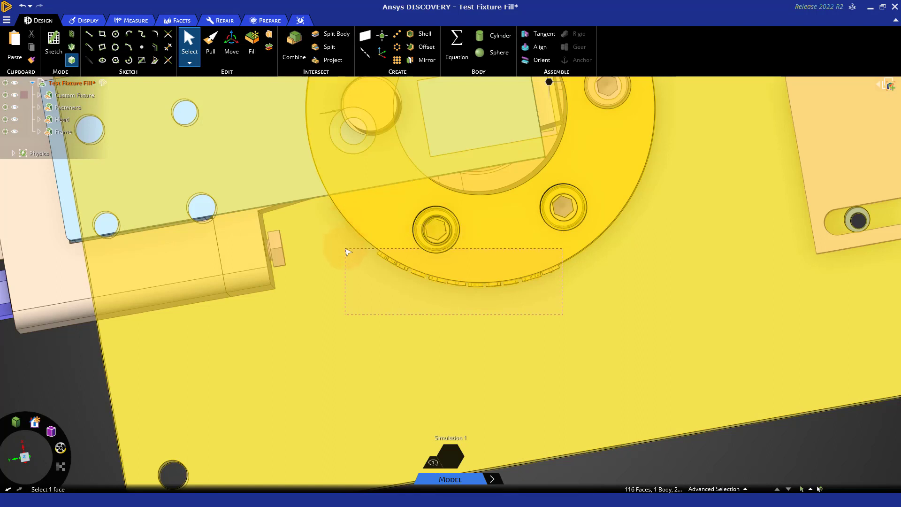
{"action": "left_click_drag", "start_coordinate": [347, 252], "coordinate": [349, 254]}
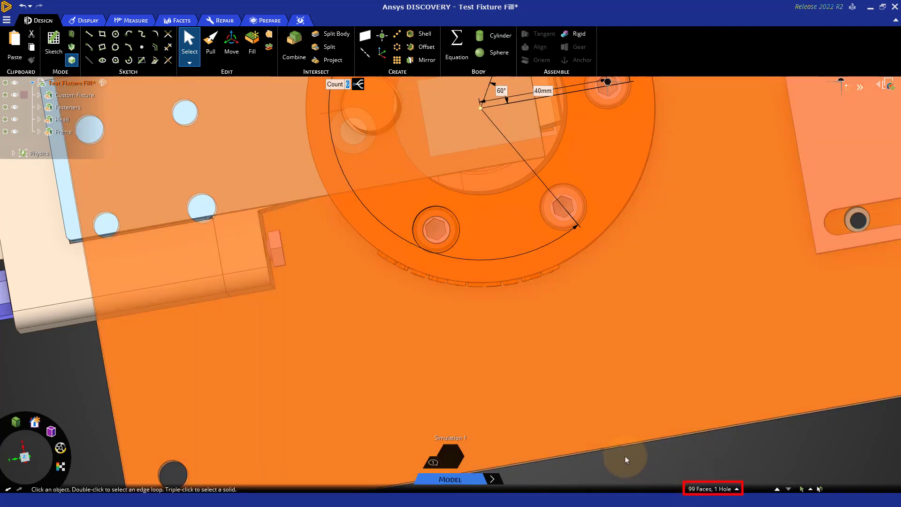
{"action": "left_click", "coordinate": [623, 456]}
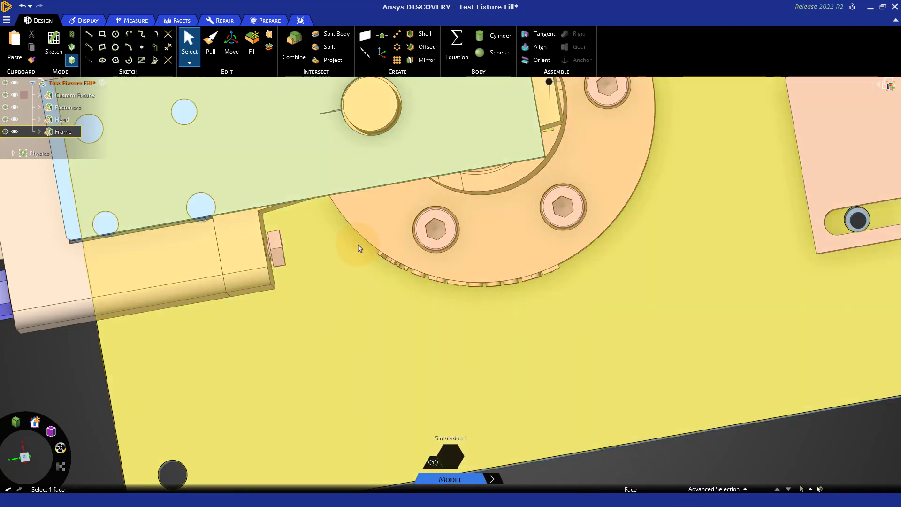
{"action": "left_click_drag", "start_coordinate": [359, 248], "coordinate": [573, 300]}
{"action": "middle_click_drag", "start_coordinate": [488, 357], "coordinate": [488, 245]}
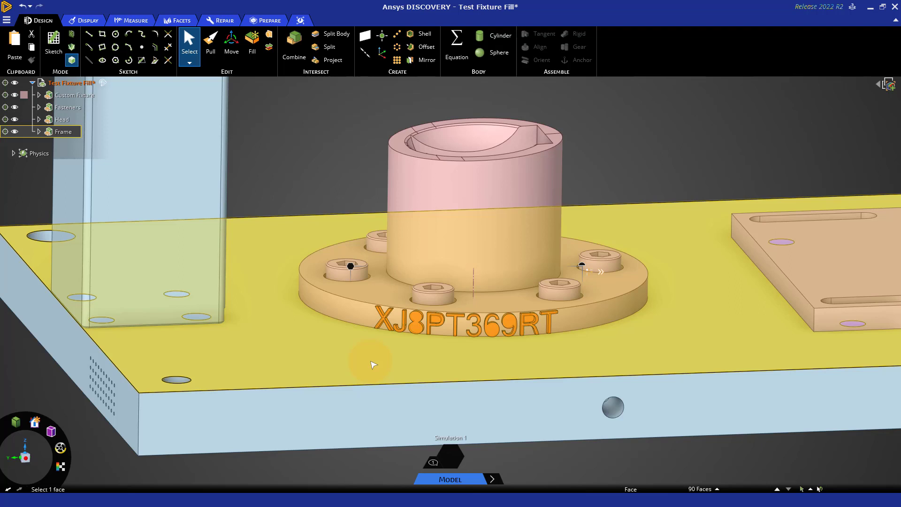
{"action": "key", "text": "f"}
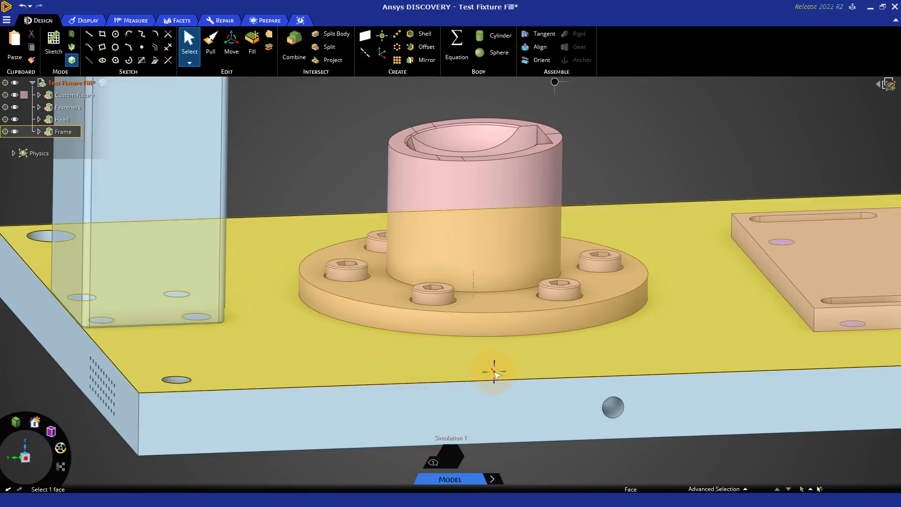
Step: Hide the Custom Fixture flange and Frame bodies, leaving the six screws exposed
{"action": "scroll", "coordinate": [494, 372], "scroll_direction": "up", "scroll_amount": 3}
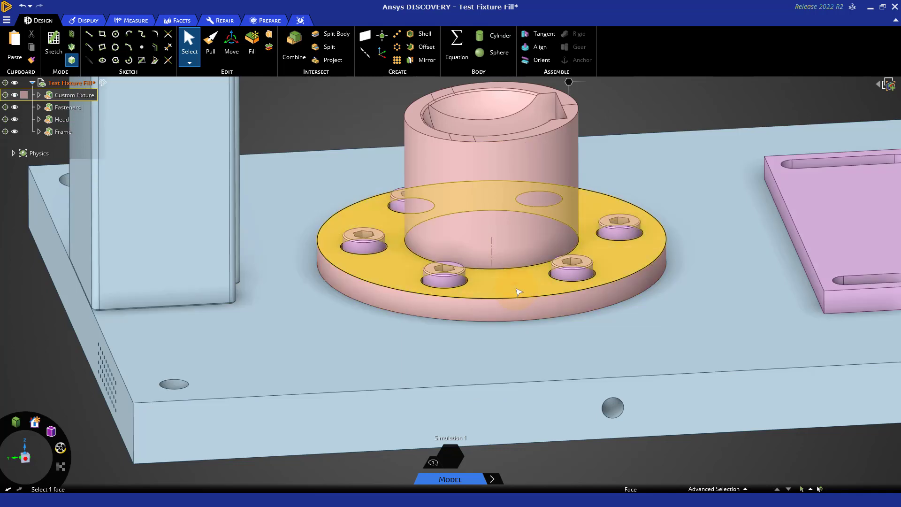
{"action": "left_click", "coordinate": [518, 292]}
{"action": "left_click", "coordinate": [586, 351], "text": "ctrl"}
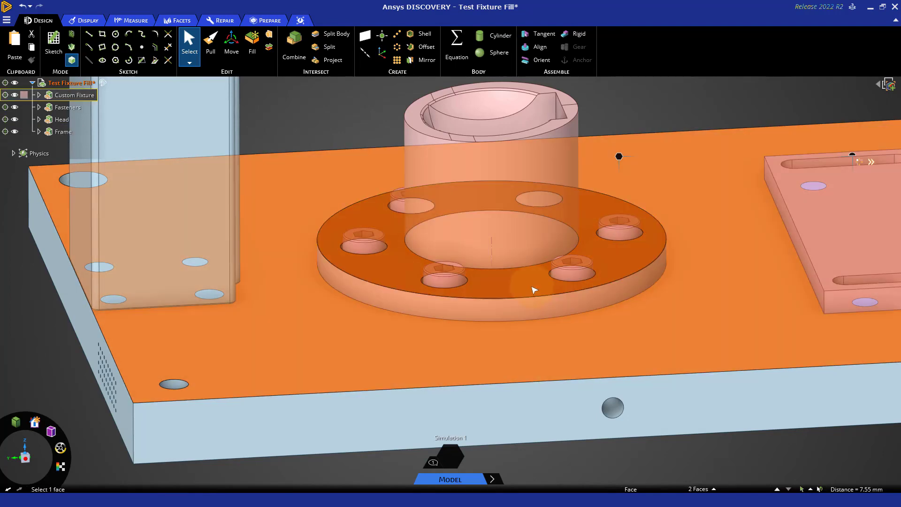
{"action": "right_click", "coordinate": [534, 290]}
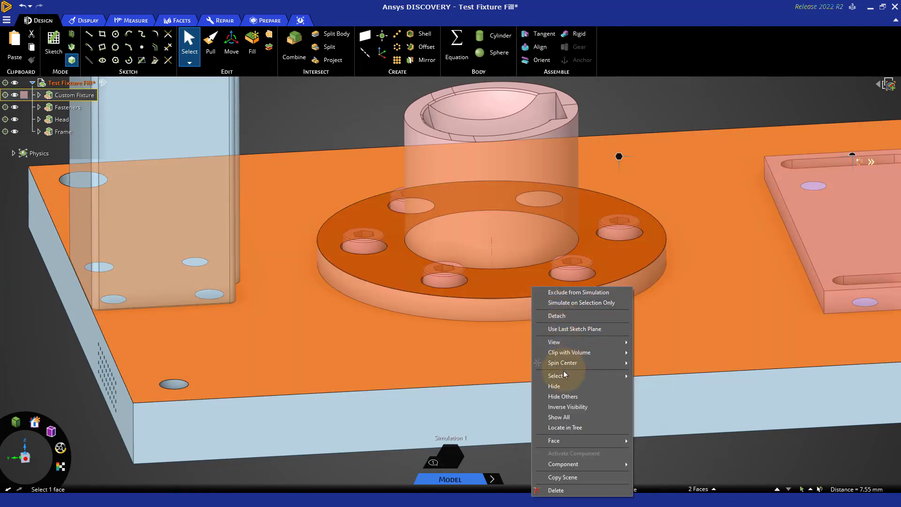
{"action": "left_click", "coordinate": [557, 386]}
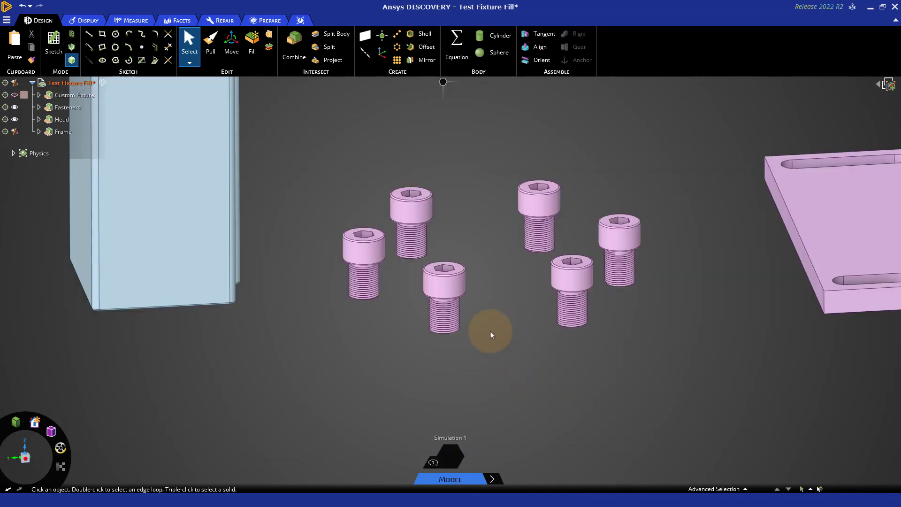
Step: Zoom onto a screw head and Fill away its chamfer ring
{"action": "scroll", "coordinate": [491, 322], "scroll_direction": "up", "scroll_amount": 5}
{"action": "middle_click_drag", "start_coordinate": [479, 338], "coordinate": [558, 321], "text": "shift"}
{"action": "scroll", "coordinate": [558, 320], "scroll_direction": "up", "scroll_amount": 5}
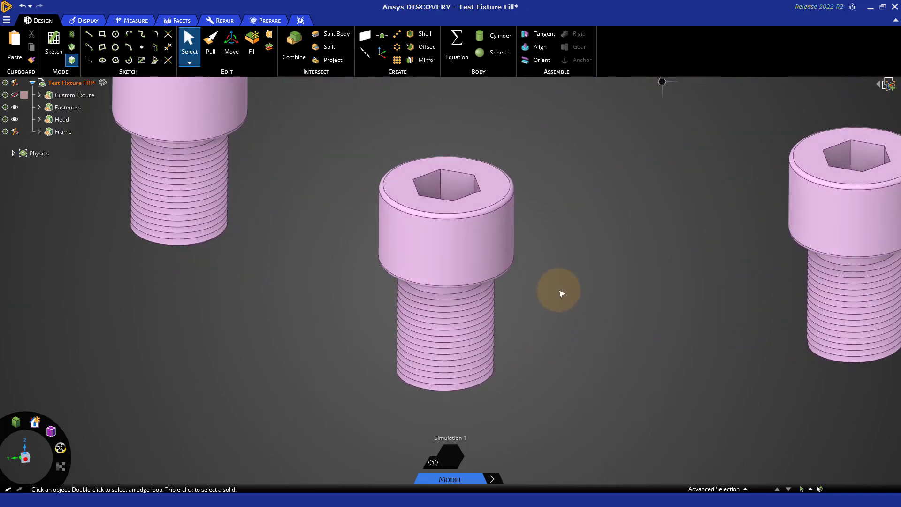
{"action": "left_click", "coordinate": [470, 233]}
{"action": "left_click", "coordinate": [472, 217]}
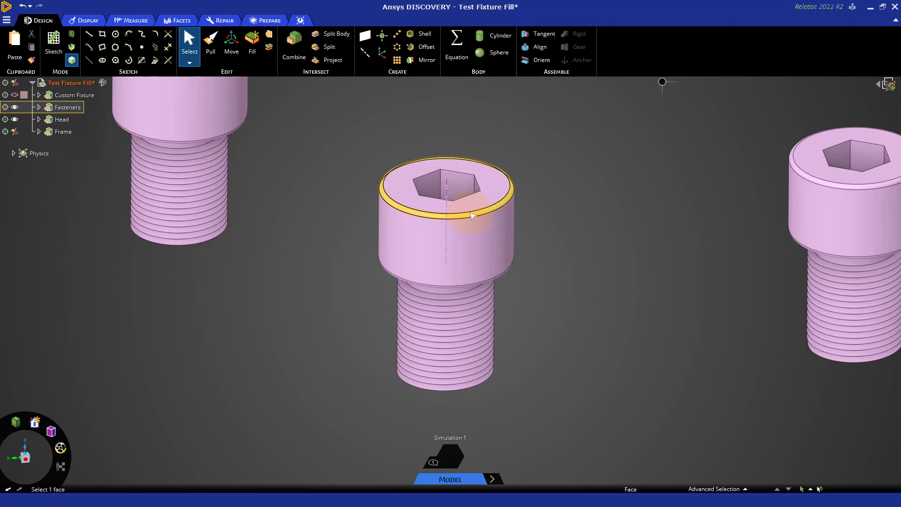
{"action": "left_click", "coordinate": [471, 214]}
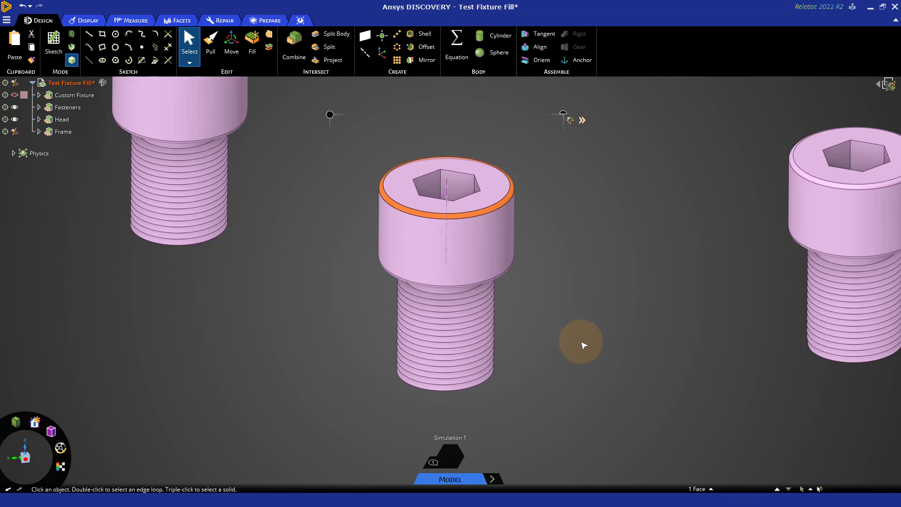
{"action": "key", "text": "f"}
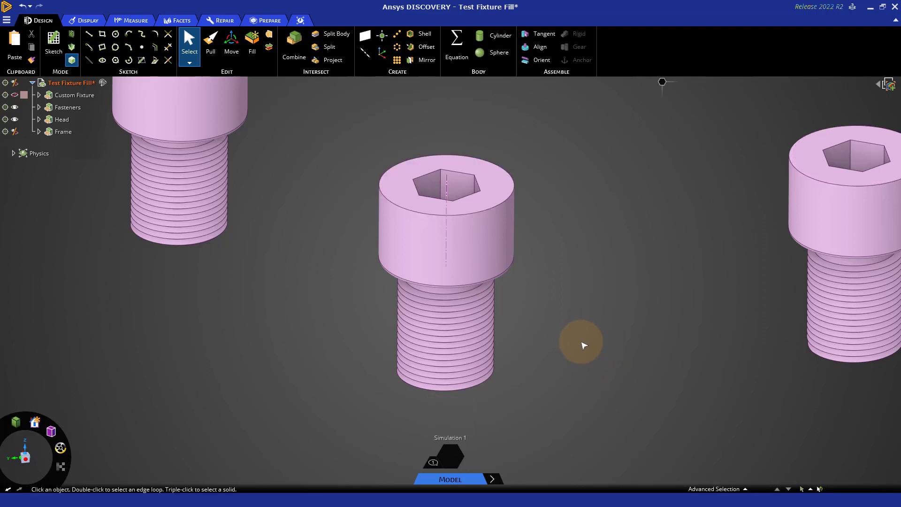
Step: Zoom out and orbit to a low side view of the screws' threaded shanks
{"action": "middle_click_drag", "start_coordinate": [667, 345], "coordinate": [660, 281], "text": "shift"}
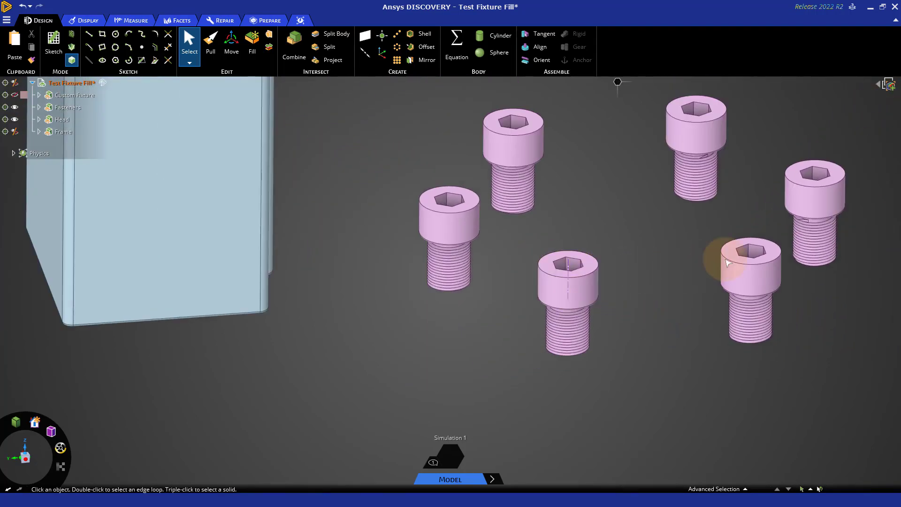
{"action": "scroll", "coordinate": [587, 134], "scroll_direction": "up", "scroll_amount": 2}
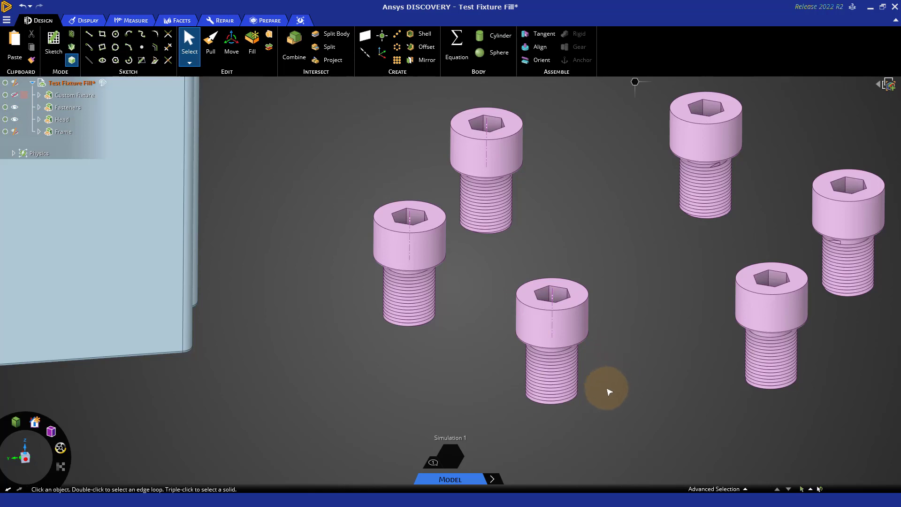
{"action": "middle_click_drag", "start_coordinate": [609, 392], "coordinate": [629, 343]}
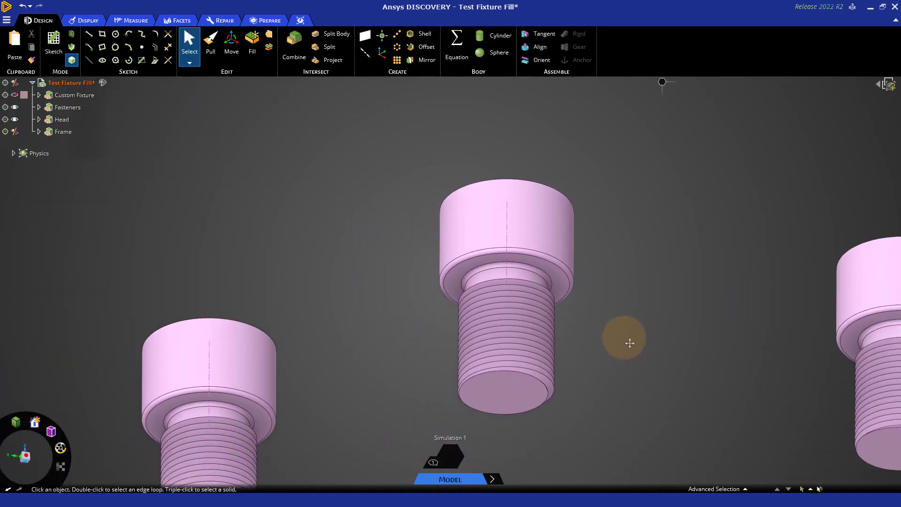
Step: Select one screw's thread faces, minus the end, counterbore and under-head faces, and Fill them smooth
{"action": "left_click", "coordinate": [510, 400]}
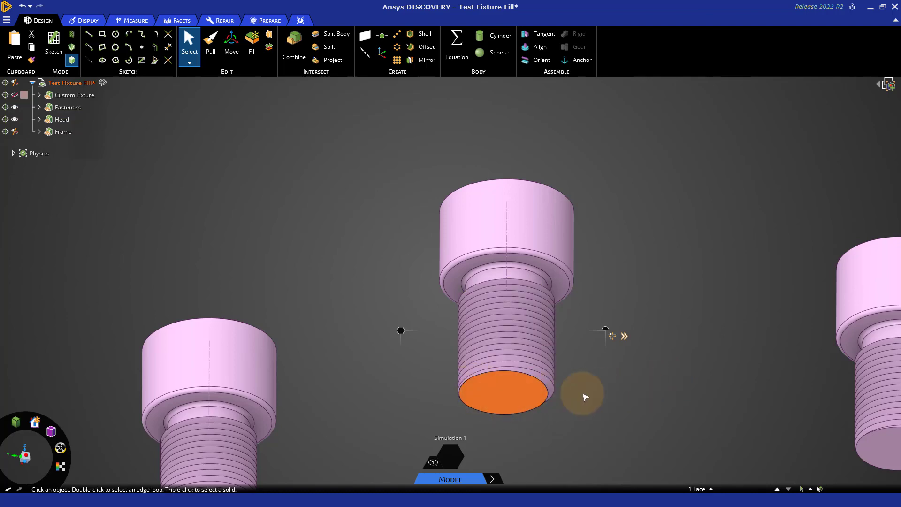
{"action": "left_click", "coordinate": [519, 276]}
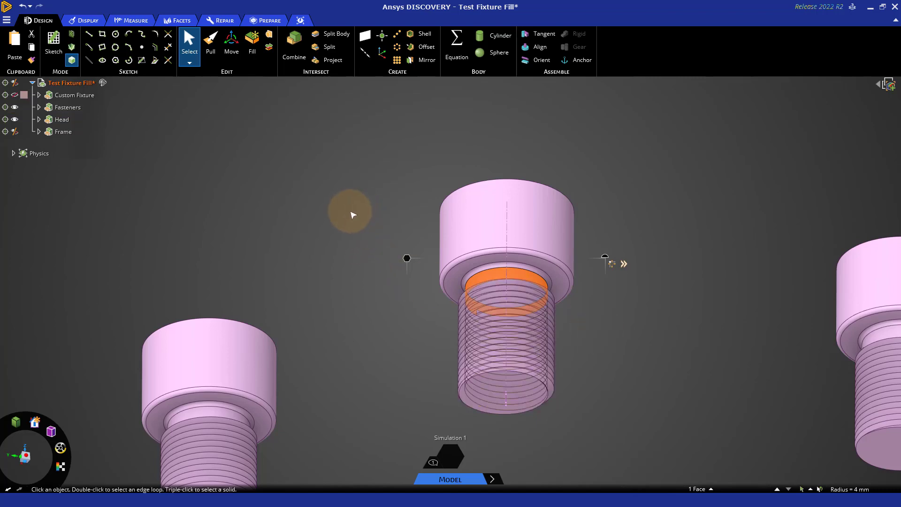
{"action": "left_click_drag", "start_coordinate": [359, 232], "coordinate": [669, 439]}
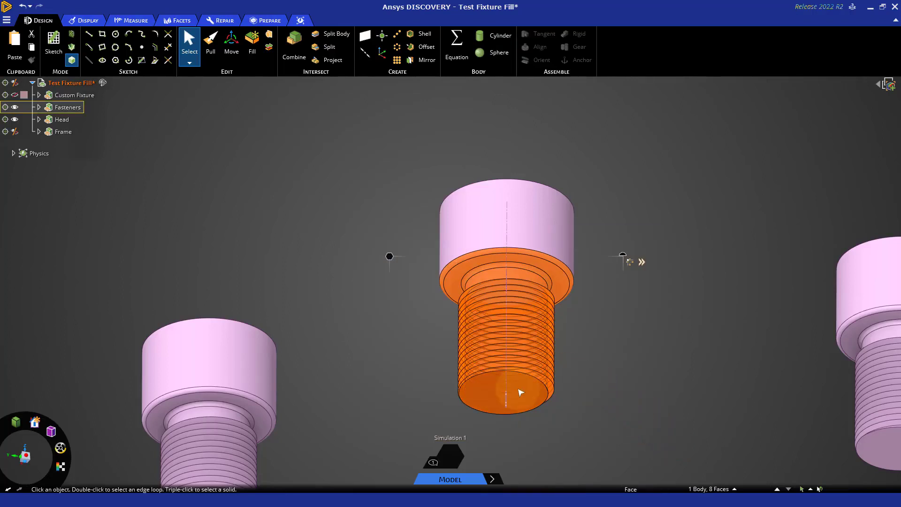
{"action": "left_click", "coordinate": [508, 402], "text": "ctrl"}
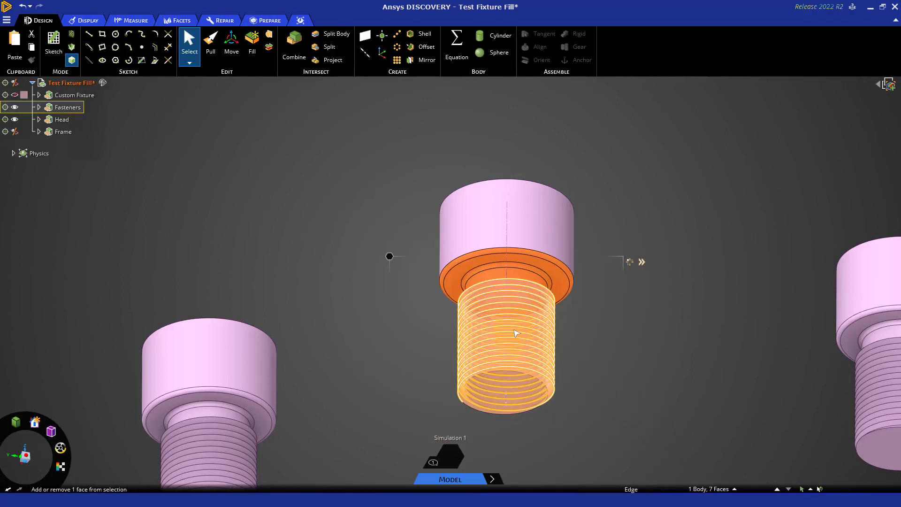
{"action": "left_click", "coordinate": [530, 276], "text": "ctrl"}
{"action": "left_click", "coordinate": [537, 264], "text": "ctrl"}
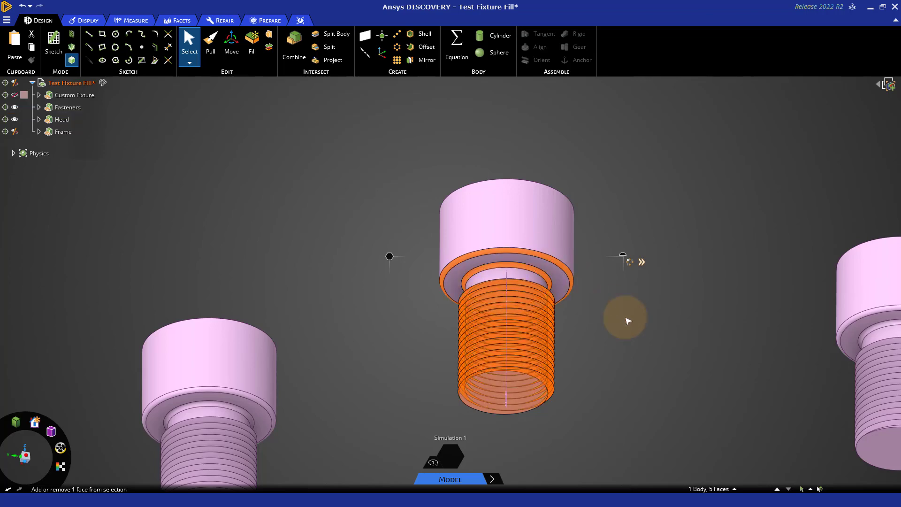
{"action": "middle_click_drag", "start_coordinate": [617, 368], "coordinate": [605, 408]}
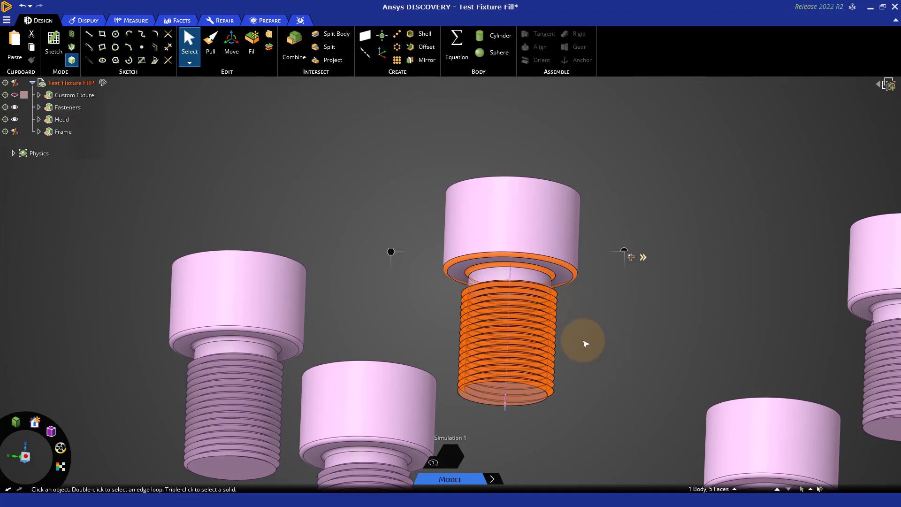
{"action": "left_click", "coordinate": [252, 45]}
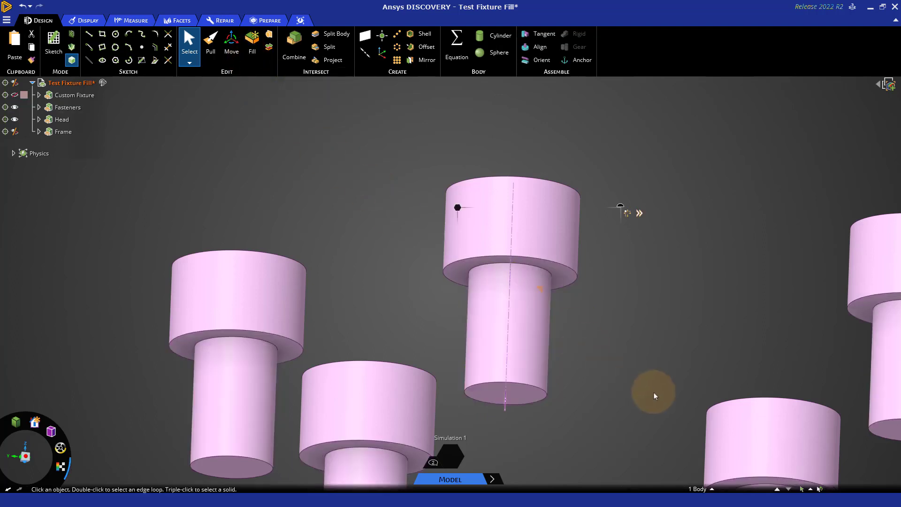
{"action": "scroll", "coordinate": [653, 393], "scroll_direction": "down", "scroll_amount": 5}
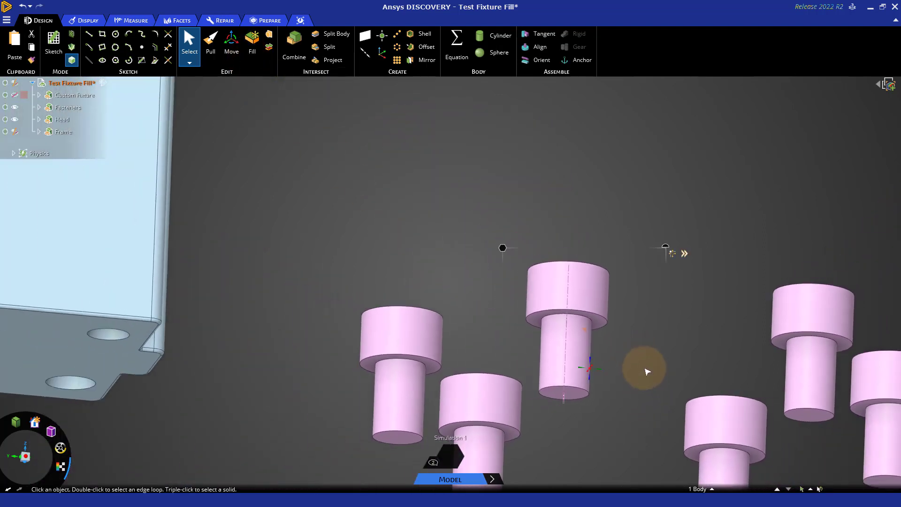
{"action": "middle_click_drag", "start_coordinate": [647, 371], "coordinate": [662, 421]}
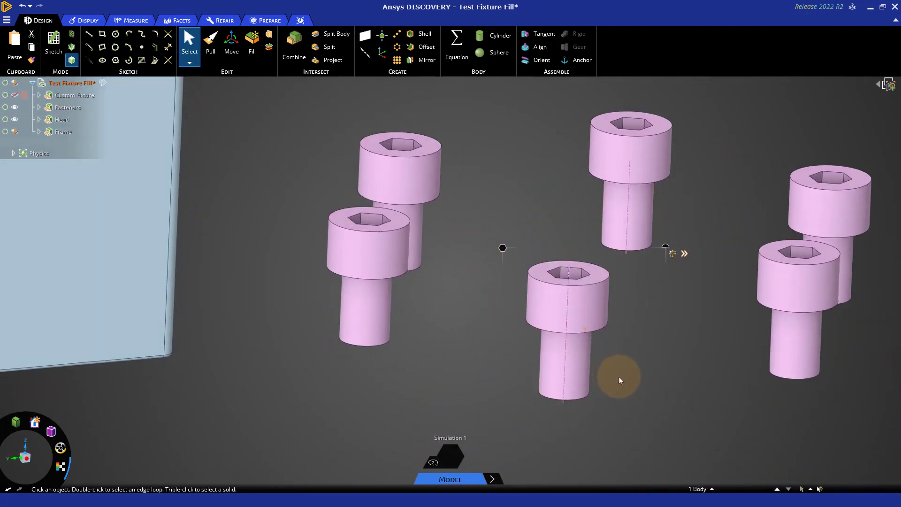
Step: Show All to bring back the hidden flange and frame
{"action": "right_click", "coordinate": [635, 347]}
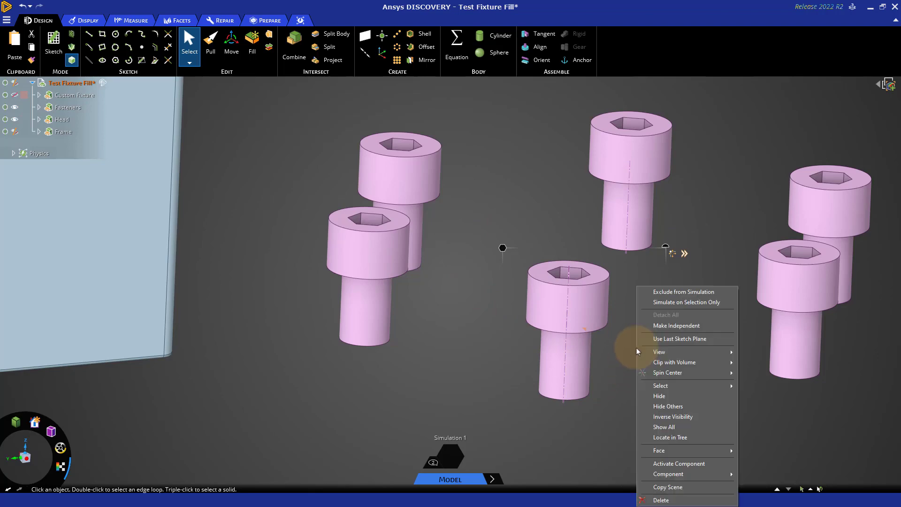
{"action": "left_click", "coordinate": [665, 426]}
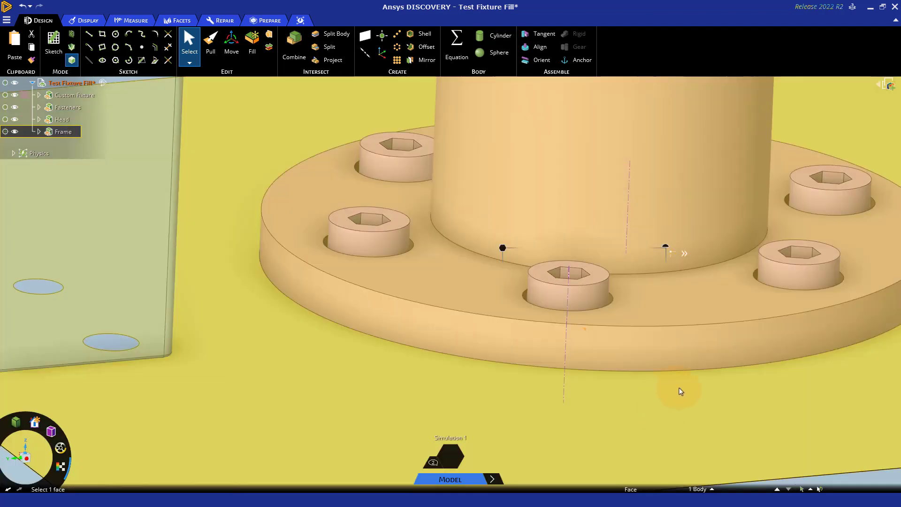
{"action": "scroll", "coordinate": [703, 431], "scroll_direction": "down", "scroll_amount": 4}
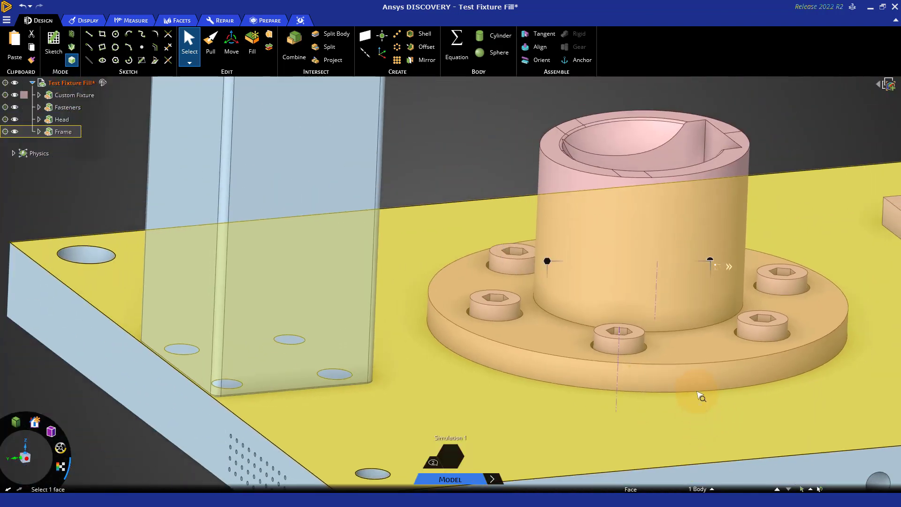
{"action": "scroll", "coordinate": [709, 413], "scroll_direction": "up", "scroll_amount": 2}
Step: Box-select the cylinder's top rim faces, deselect one, and Fill them flat
{"action": "middle_click_drag", "start_coordinate": [702, 409], "coordinate": [424, 182]}
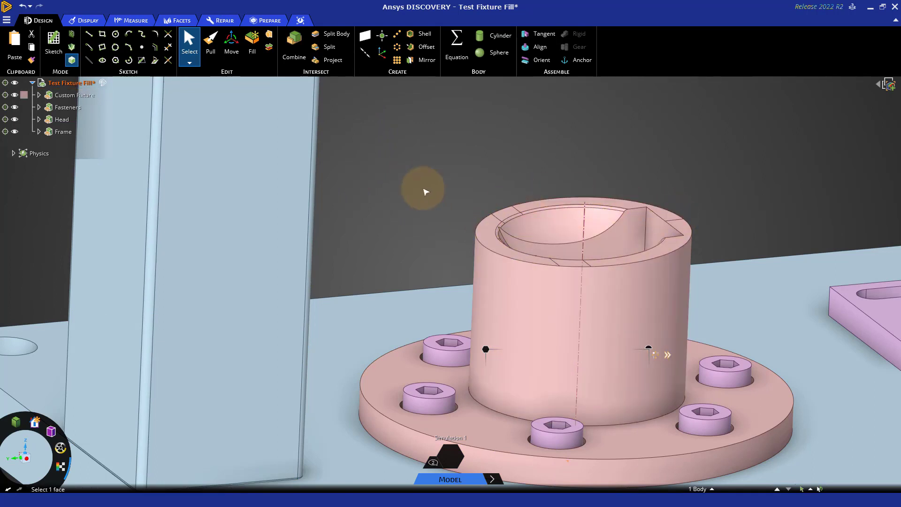
{"action": "left_click_drag", "start_coordinate": [403, 171], "coordinate": [750, 291]}
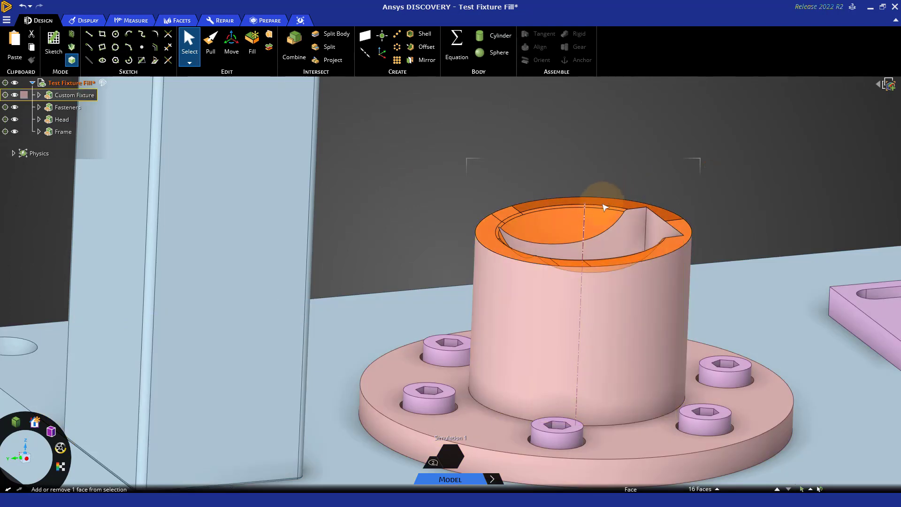
{"action": "left_click", "coordinate": [605, 205], "text": "ctrl"}
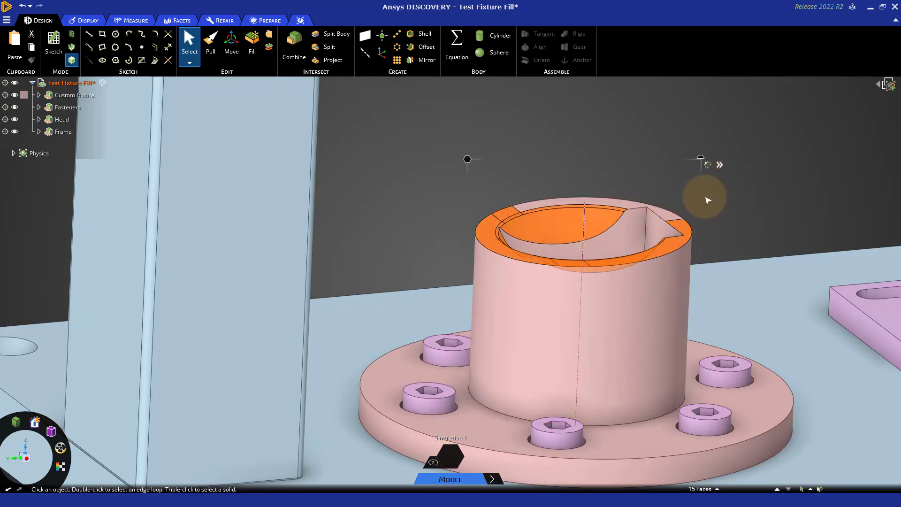
{"action": "middle_click_drag", "start_coordinate": [701, 196], "coordinate": [698, 221]}
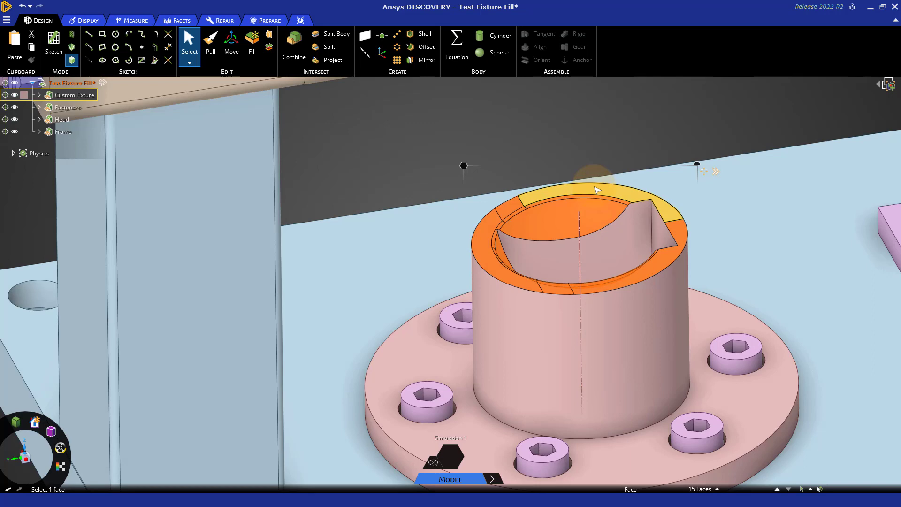
{"action": "key", "text": "f"}
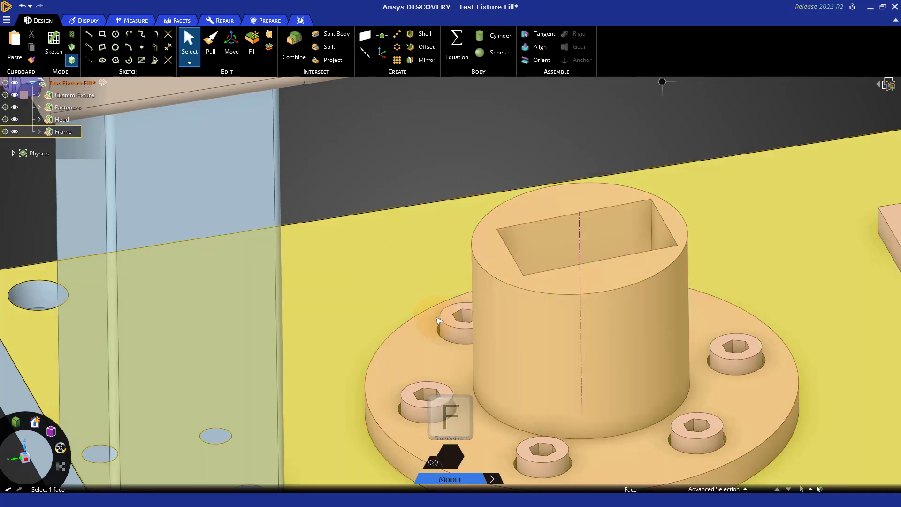
Step: Turn the view to face the head's bolted front face
{"action": "scroll", "coordinate": [370, 366], "scroll_direction": "down", "scroll_amount": 5}
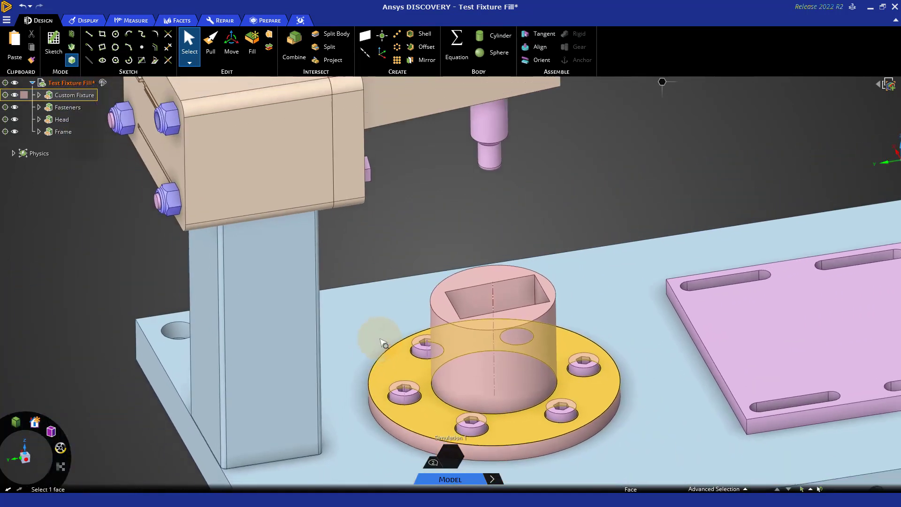
{"action": "middle_click_drag", "start_coordinate": [358, 241], "coordinate": [528, 312], "text": "shift"}
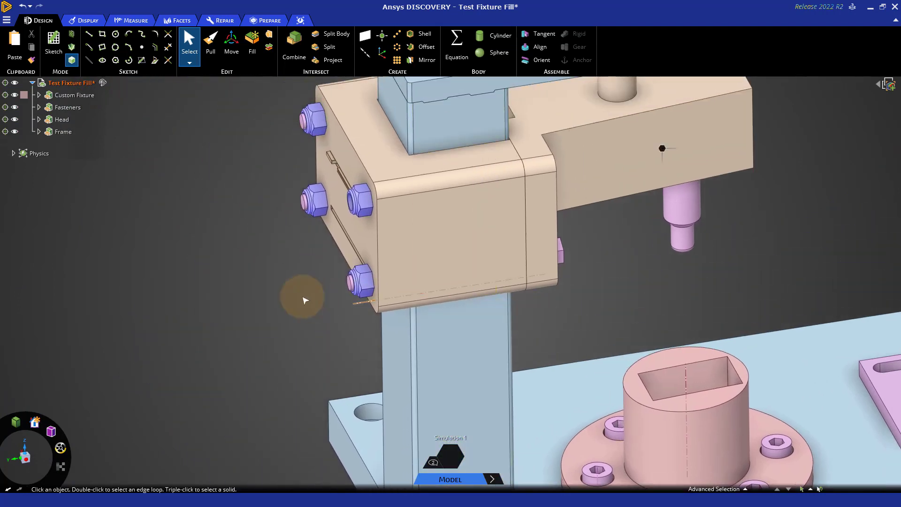
{"action": "middle_click_drag", "start_coordinate": [299, 312], "coordinate": [287, 382]}
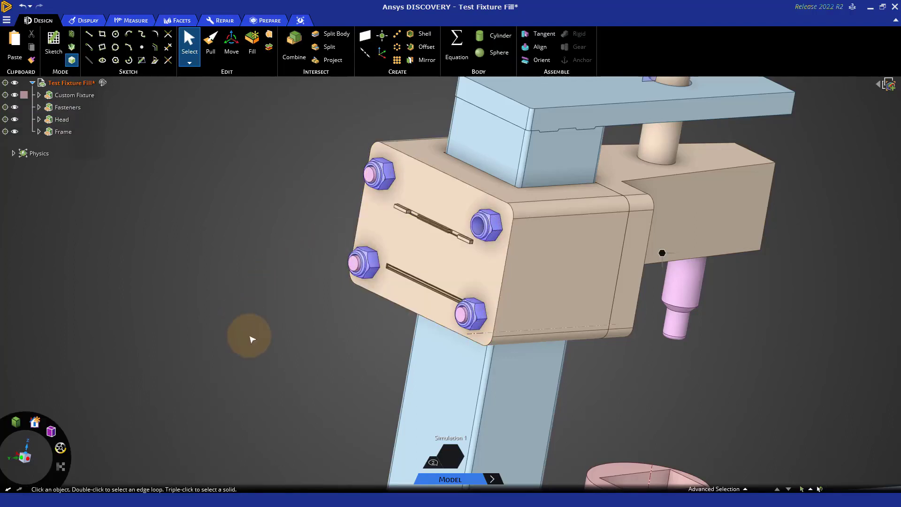
{"action": "left_click", "coordinate": [23, 441]}
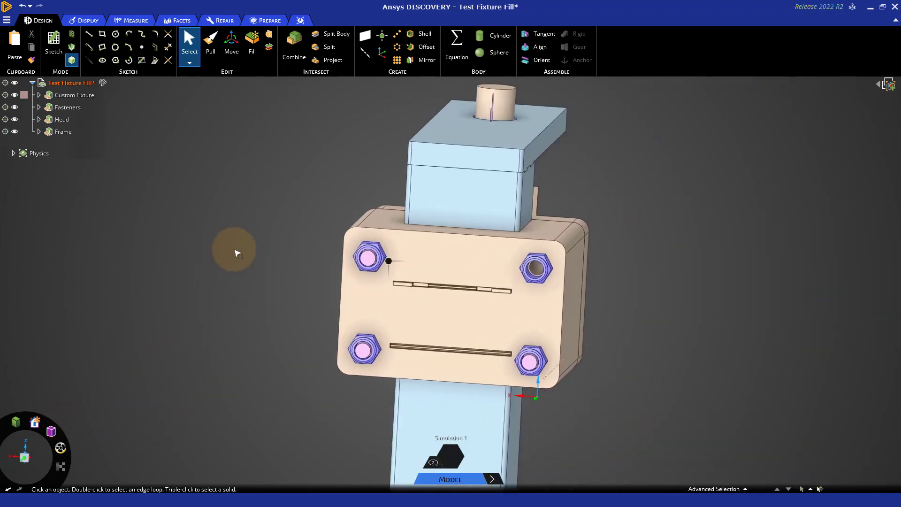
{"action": "scroll", "coordinate": [233, 249], "scroll_direction": "up", "scroll_amount": 3}
{"action": "middle_click_drag", "start_coordinate": [304, 322], "coordinate": [141, 261], "text": "shift"}
Step: Box-select the upper slot's faces on the head and Fill them
{"action": "left_click", "coordinate": [375, 244]}
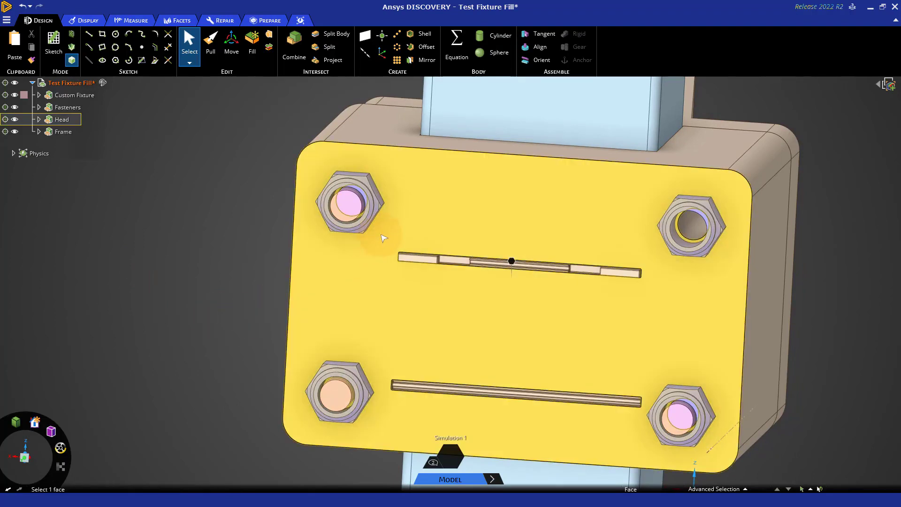
{"action": "left_click_drag", "start_coordinate": [381, 235], "coordinate": [687, 308]}
{"action": "left_click", "coordinate": [382, 293]}
{"action": "left_click_drag", "start_coordinate": [373, 283], "coordinate": [648, 256]}
{"action": "key", "text": "f"}
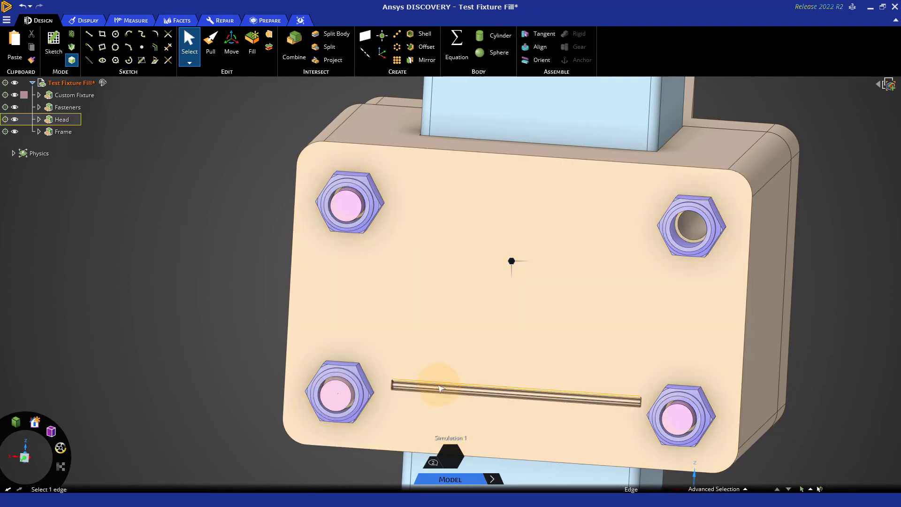
{"action": "scroll", "coordinate": [197, 348], "scroll_direction": "up", "scroll_amount": 3}
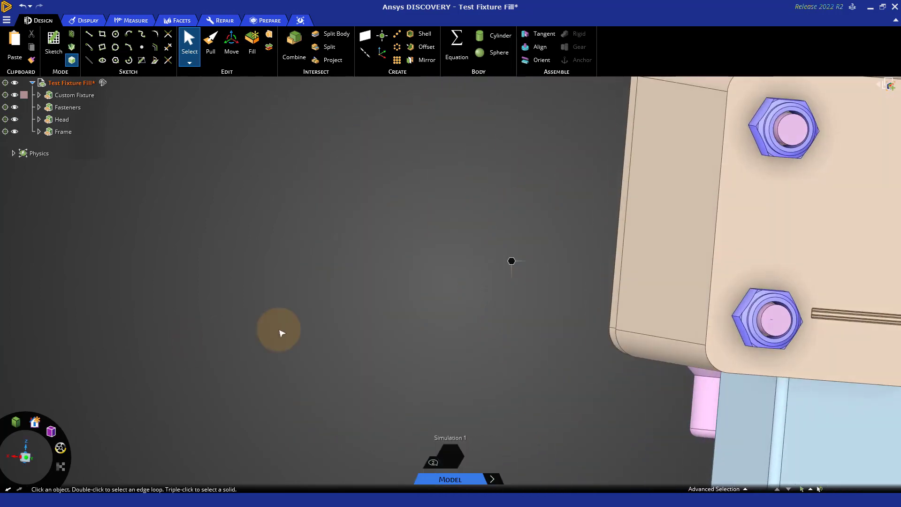
{"action": "middle_click_drag", "start_coordinate": [357, 318], "coordinate": [129, 328], "text": "ctrl"}
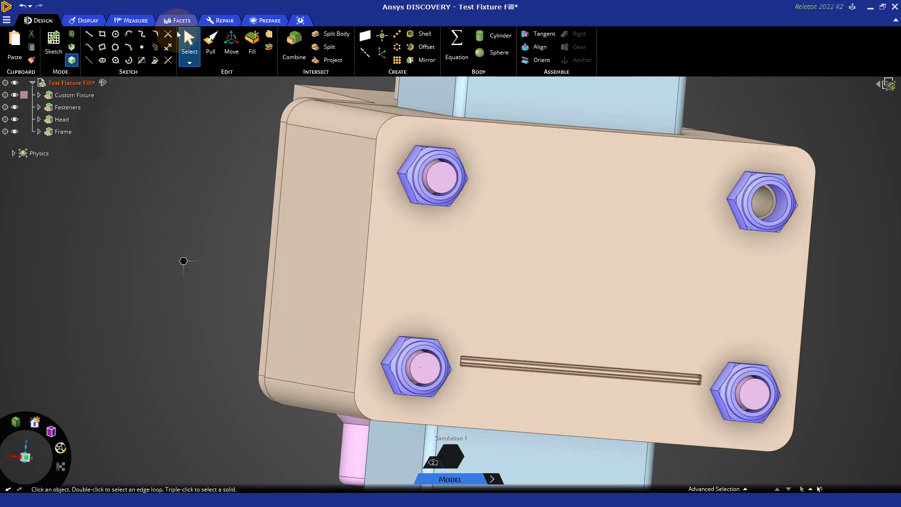
Step: Select the 49 slot faces with Select Using Boundary on the plate face, then Fill them
{"action": "left_click", "coordinate": [190, 62]}
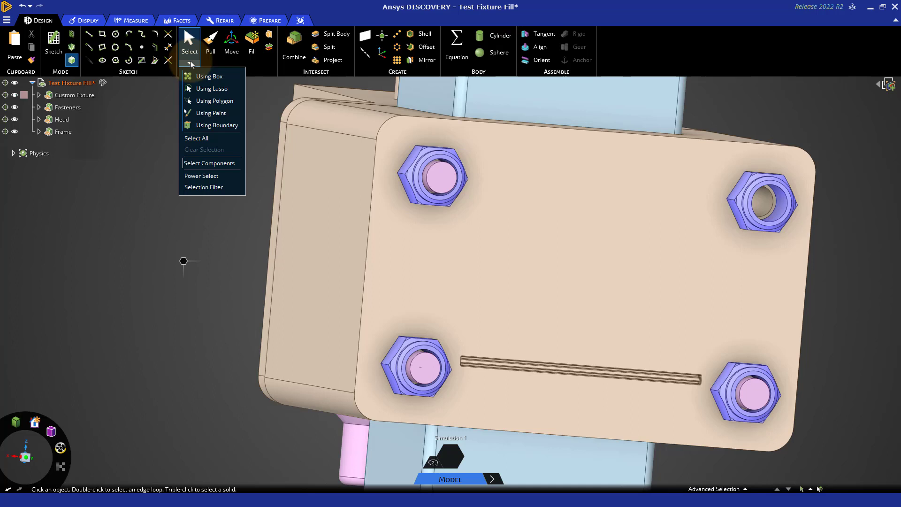
{"action": "left_click", "coordinate": [212, 126]}
{"action": "left_click", "coordinate": [425, 305]}
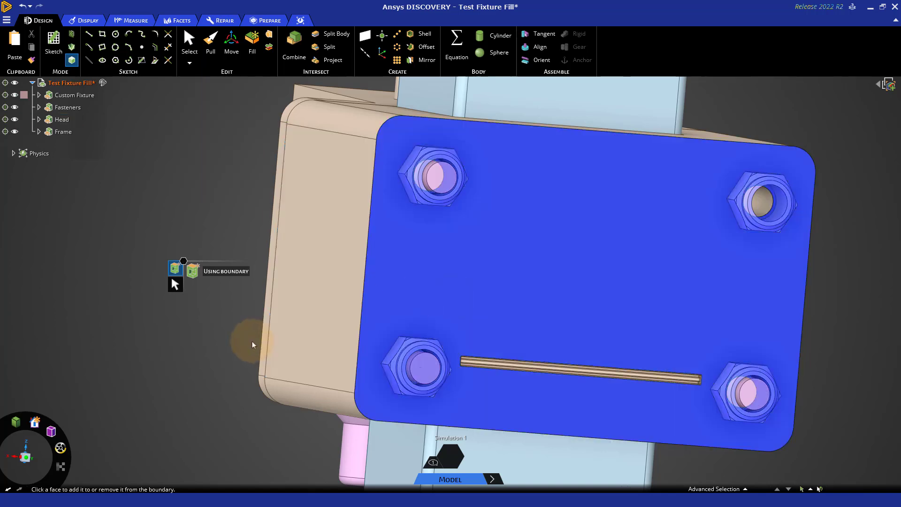
{"action": "middle_click_drag", "start_coordinate": [218, 346], "coordinate": [231, 343]}
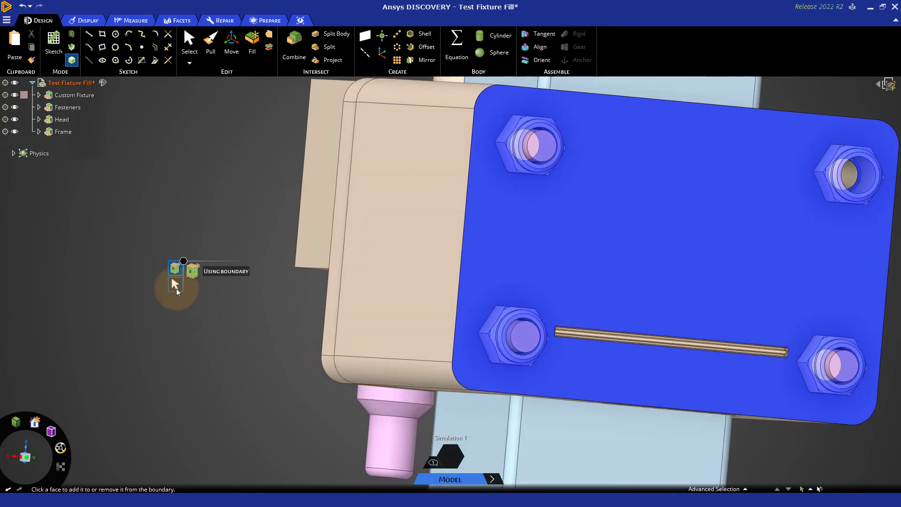
{"action": "left_click", "coordinate": [175, 288]}
{"action": "left_click", "coordinate": [552, 326]}
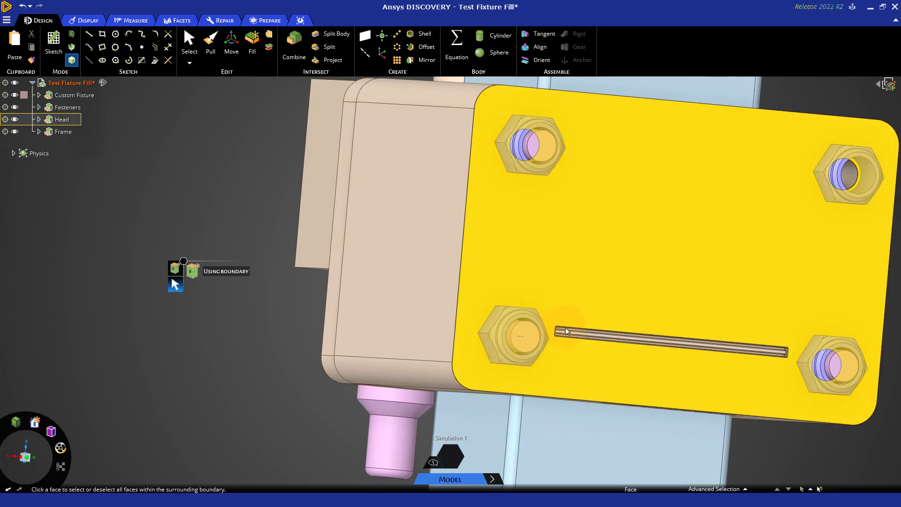
{"action": "left_click", "coordinate": [567, 333]}
{"action": "left_click", "coordinate": [568, 334]}
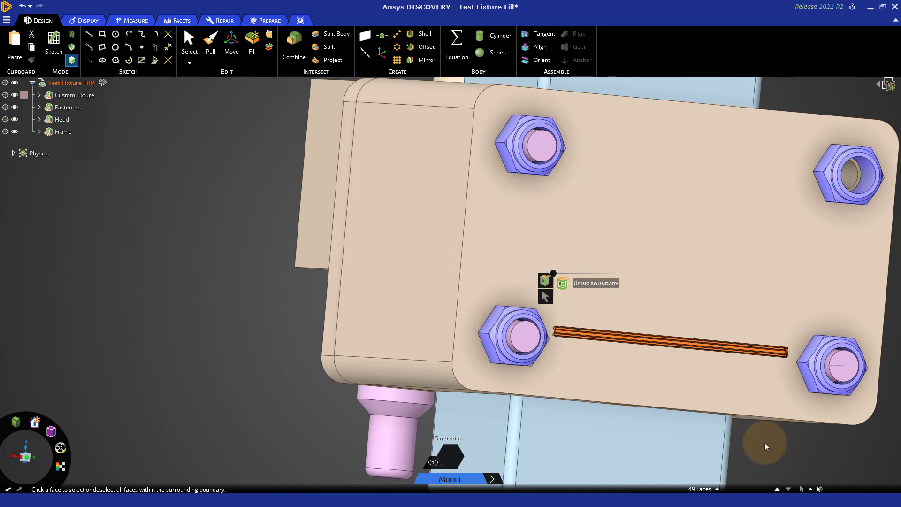
{"action": "middle_click_drag", "start_coordinate": [765, 443], "coordinate": [757, 443]}
{"action": "key", "text": "f"}
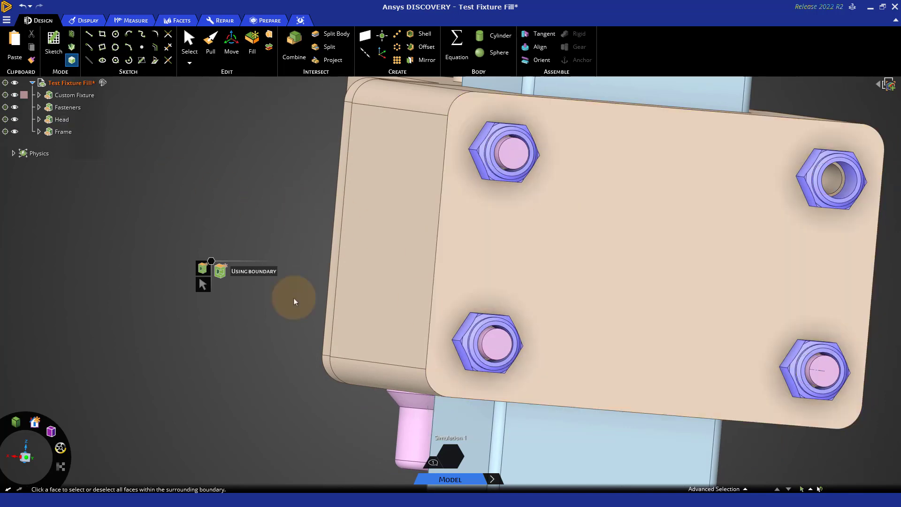
Step: Centre the lower-right nut, return to normal selection, and pick one small chamfer face
{"action": "middle_click_drag", "start_coordinate": [290, 356], "coordinate": [509, 287], "text": "shift"}
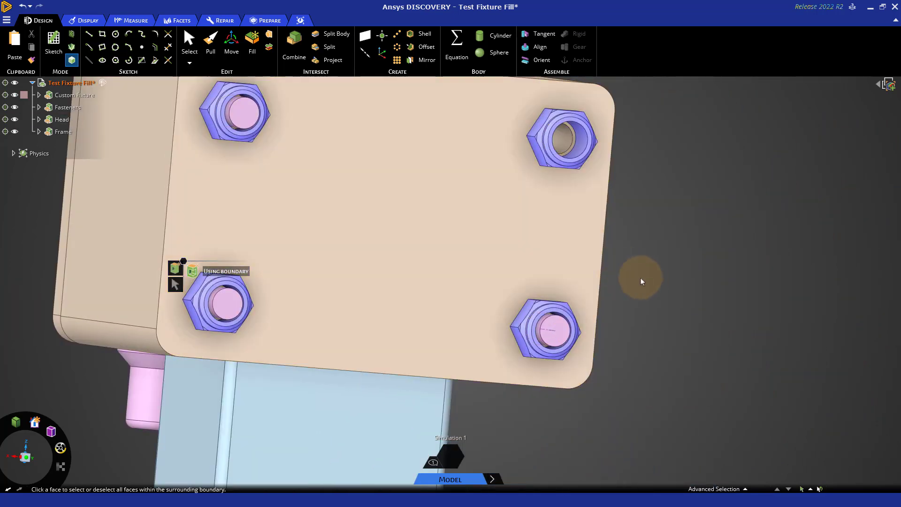
{"action": "scroll", "coordinate": [643, 282], "scroll_direction": "up", "scroll_amount": 3}
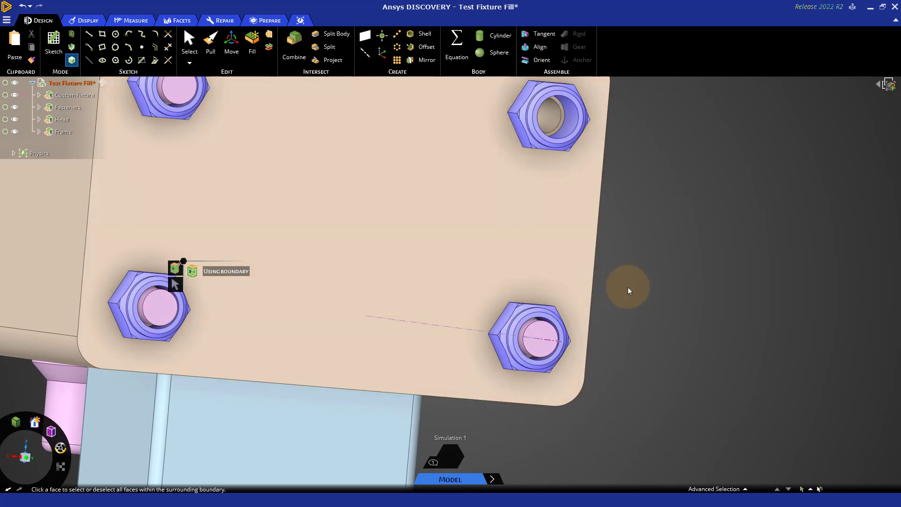
{"action": "scroll", "coordinate": [628, 305], "scroll_direction": "up", "scroll_amount": 4}
{"action": "middle_click_drag", "start_coordinate": [593, 383], "coordinate": [623, 287], "text": "shift"}
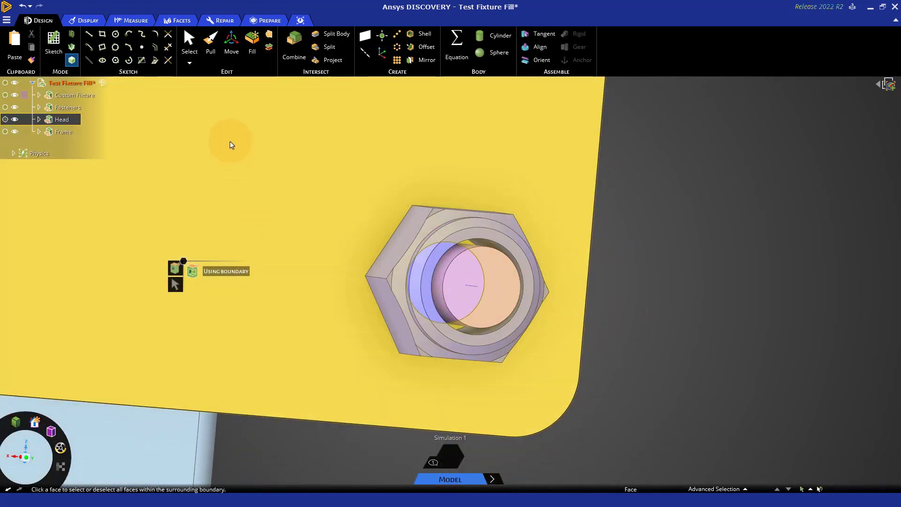
{"action": "left_click", "coordinate": [189, 46]}
{"action": "scroll", "coordinate": [406, 280], "scroll_direction": "up", "scroll_amount": 3}
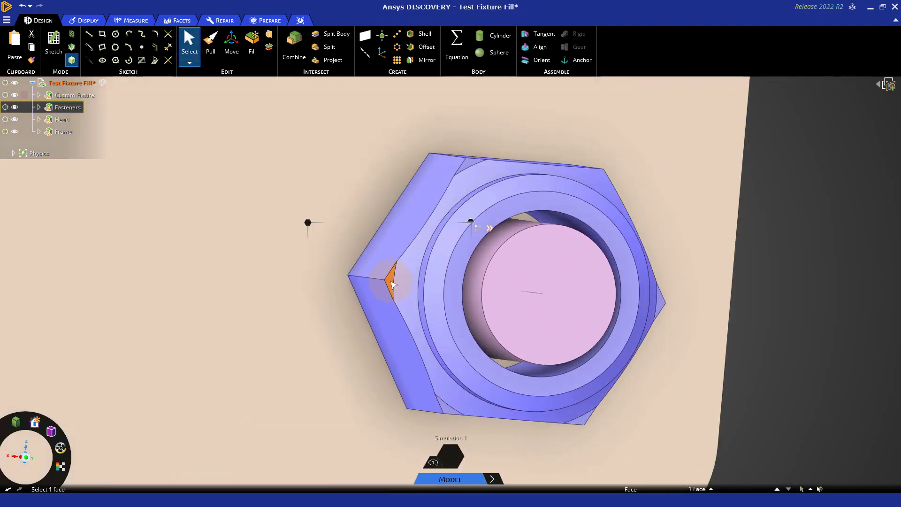
{"action": "left_click", "coordinate": [392, 283]}
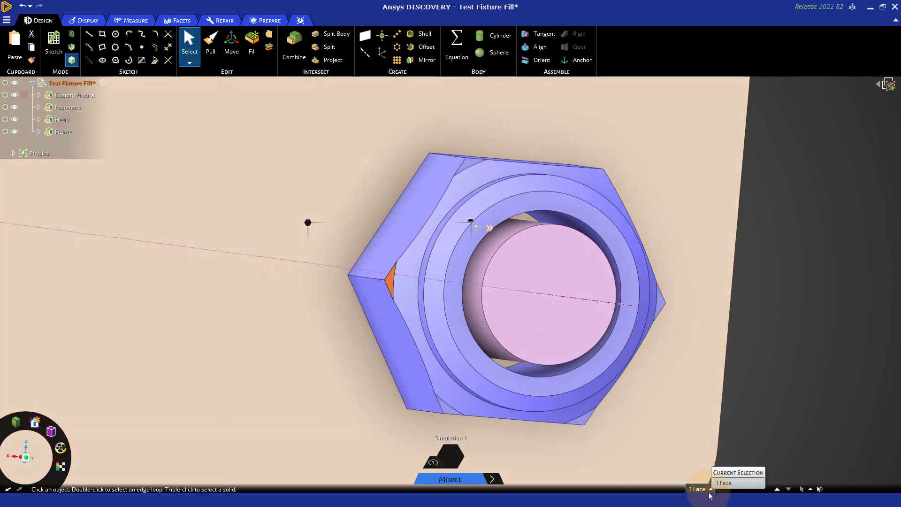
Step: Use Power Select's Faces with same area, restricting the search to the nut body only
{"action": "left_click", "coordinate": [711, 489]}
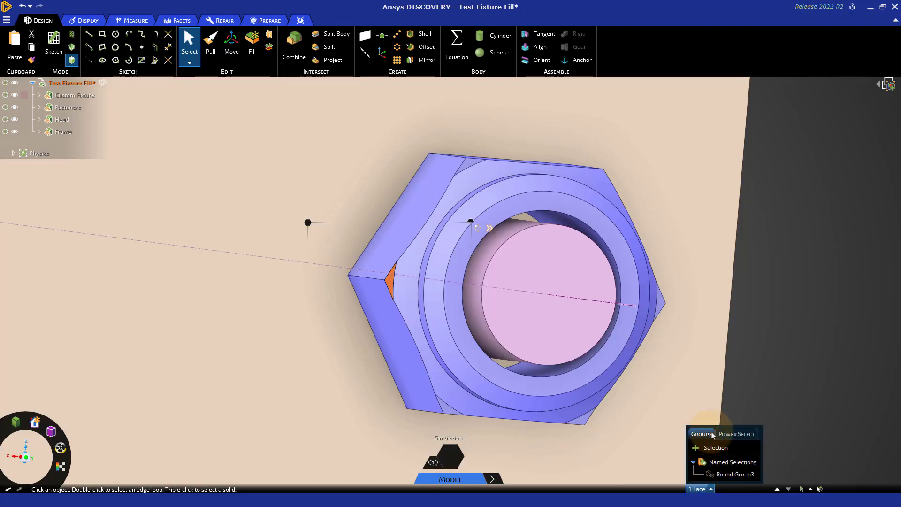
{"action": "left_click", "coordinate": [736, 434]}
{"action": "left_click", "coordinate": [732, 449]}
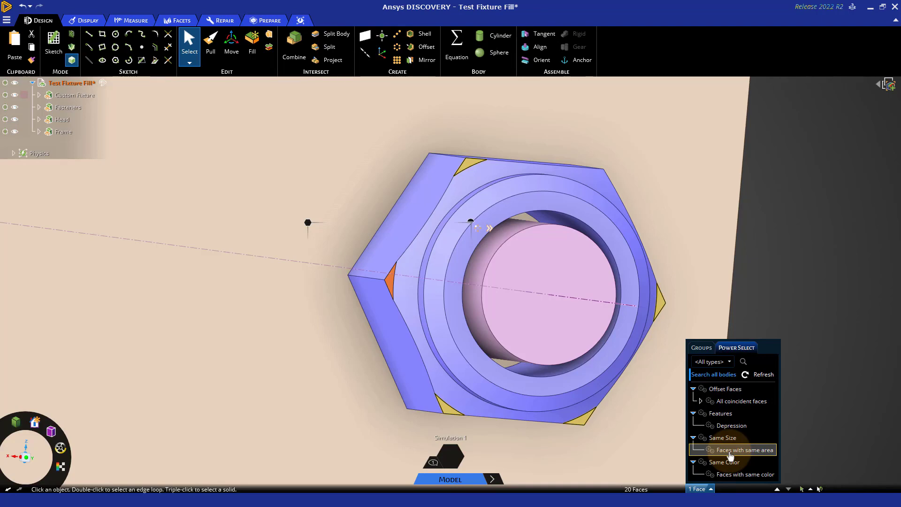
{"action": "left_click", "coordinate": [730, 452]}
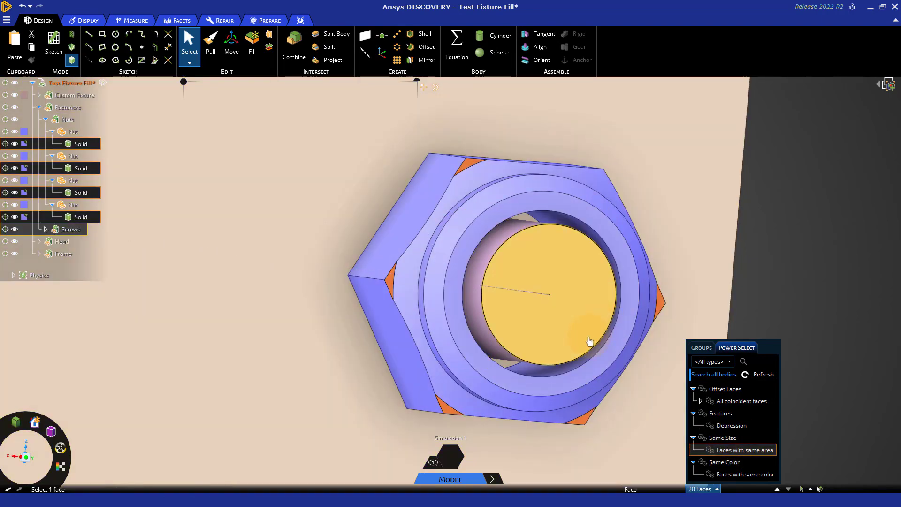
{"action": "left_click", "coordinate": [703, 373]}
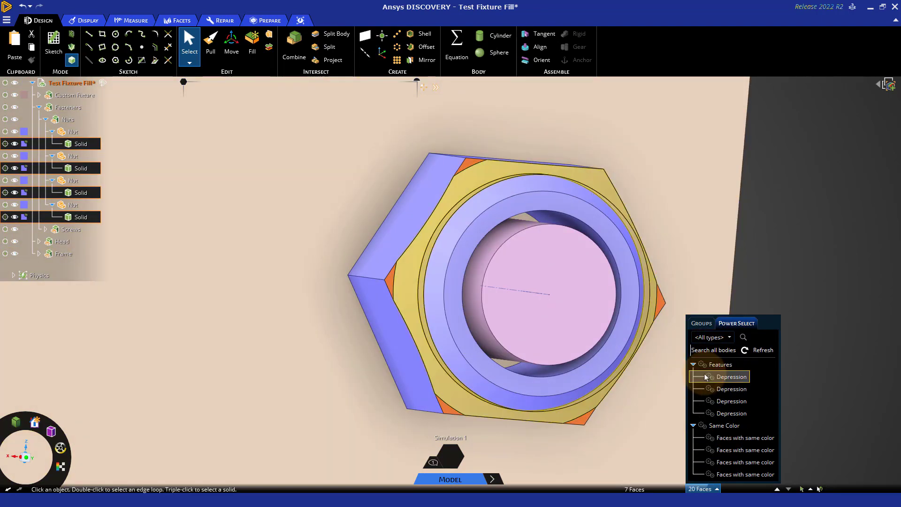
Step: Reselect one chamfer face, grab its five same-area faces, and Fill them
{"action": "left_click", "coordinate": [320, 407]}
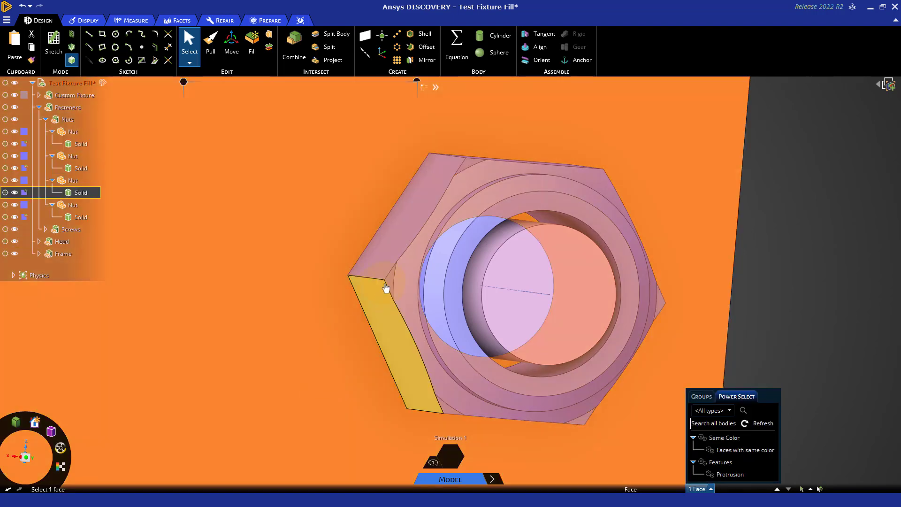
{"action": "left_click", "coordinate": [793, 285]}
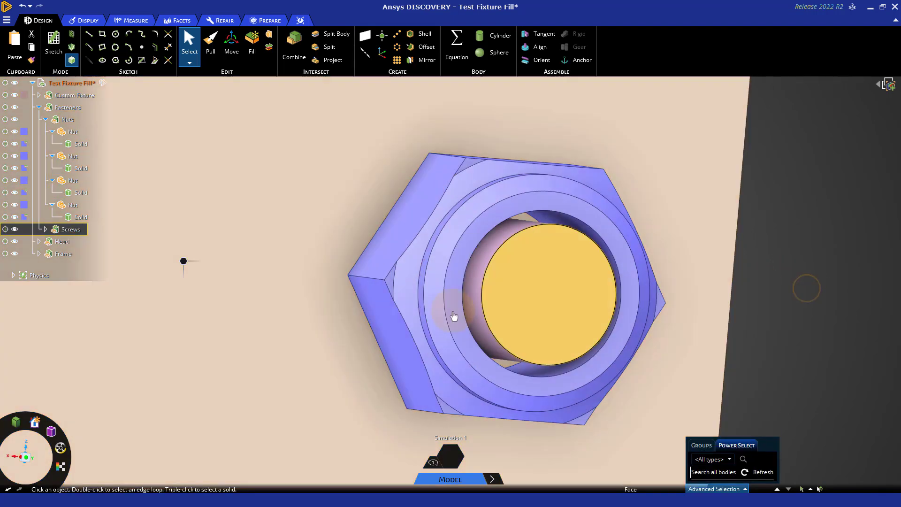
{"action": "left_click", "coordinate": [392, 285]}
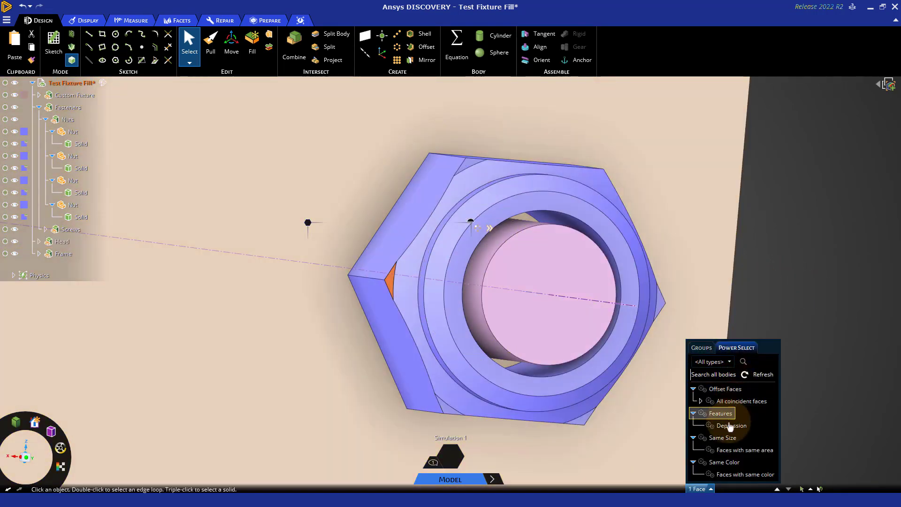
{"action": "left_click", "coordinate": [736, 450]}
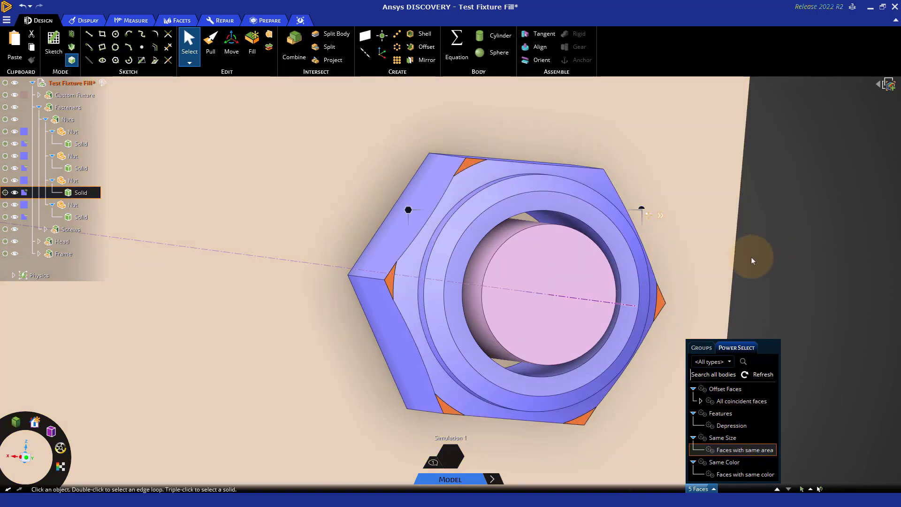
{"action": "key", "text": "f"}
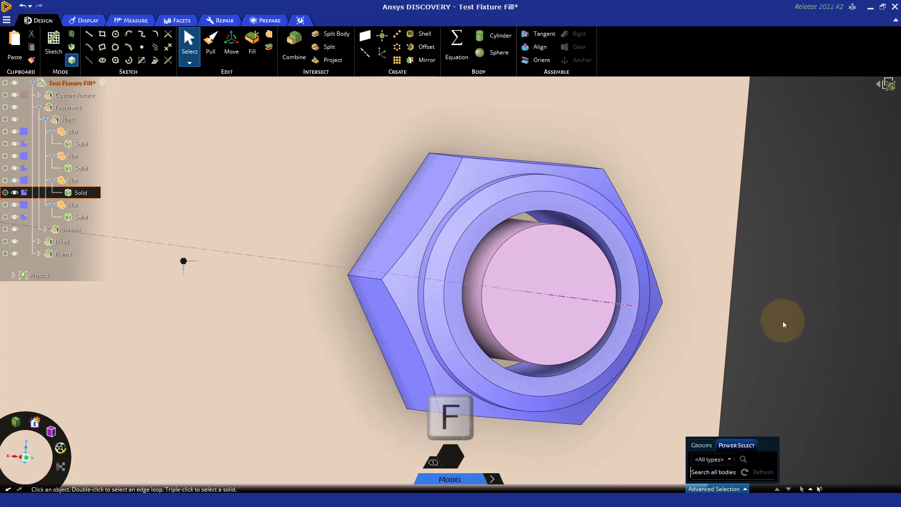
{"action": "scroll", "coordinate": [782, 312], "scroll_direction": "up", "scroll_amount": 5}
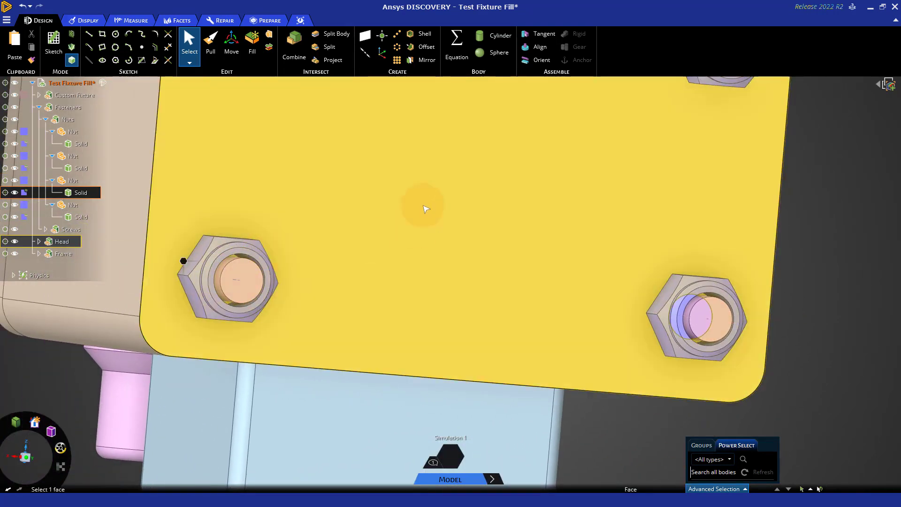
{"action": "middle_click_drag", "start_coordinate": [426, 209], "coordinate": [212, 248]}
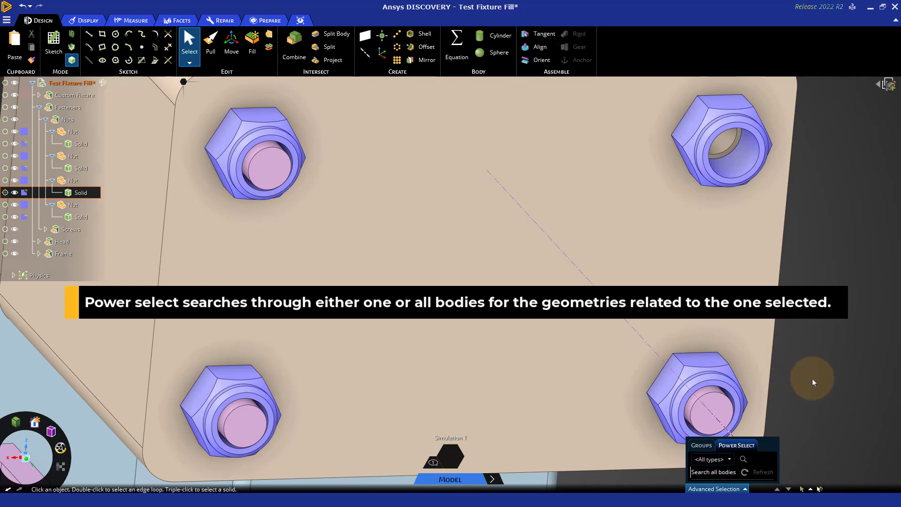
Step: Power Select every round up to 2.05 mm across all bodies from a post edge
{"action": "scroll", "coordinate": [808, 362], "scroll_direction": "down", "scroll_amount": 4}
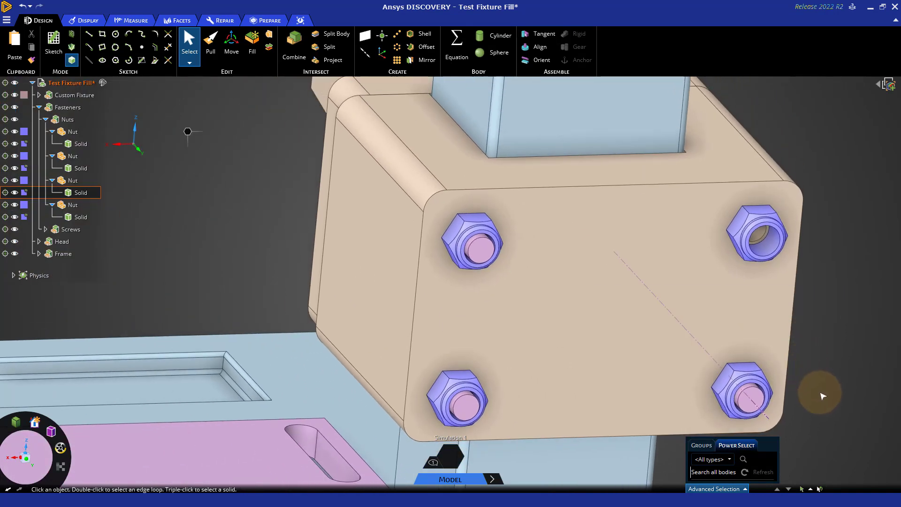
{"action": "scroll", "coordinate": [822, 391], "scroll_direction": "down", "scroll_amount": 3}
{"action": "middle_click_drag", "start_coordinate": [828, 394], "coordinate": [647, 165], "text": "shift"}
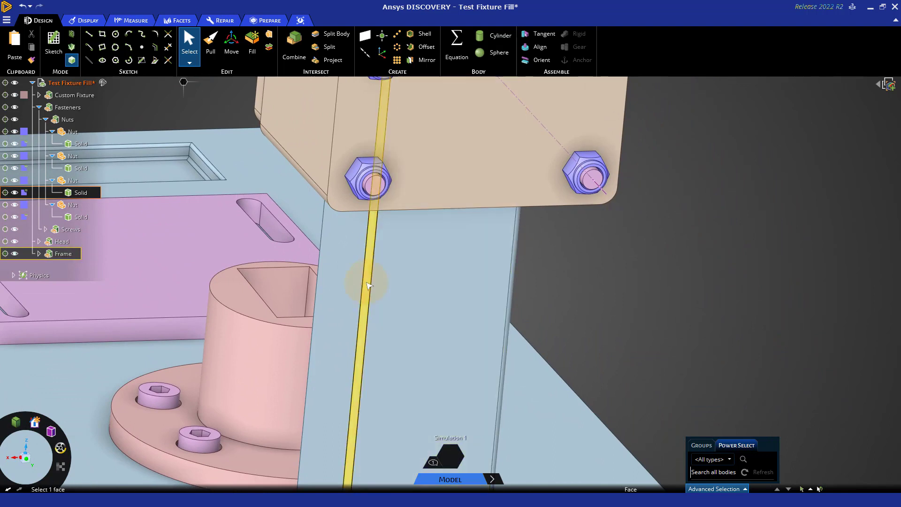
{"action": "left_click", "coordinate": [367, 283]}
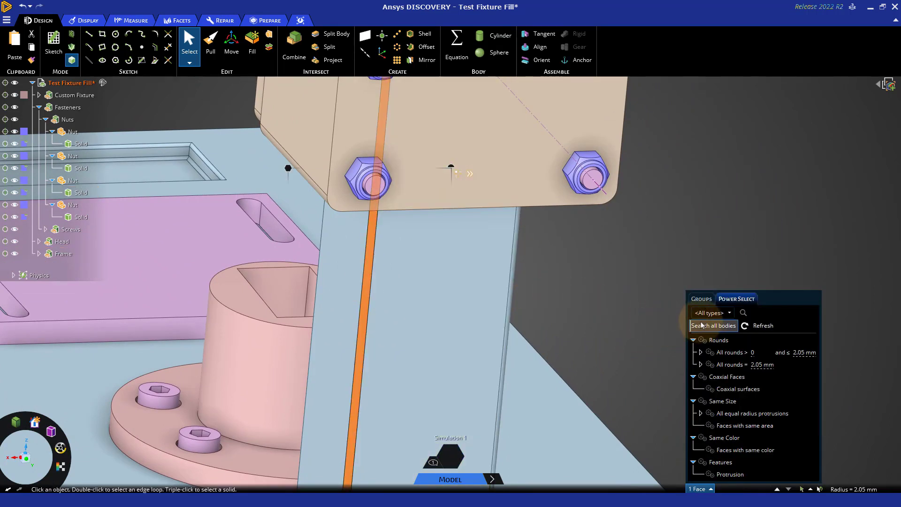
{"action": "left_click", "coordinate": [706, 326]}
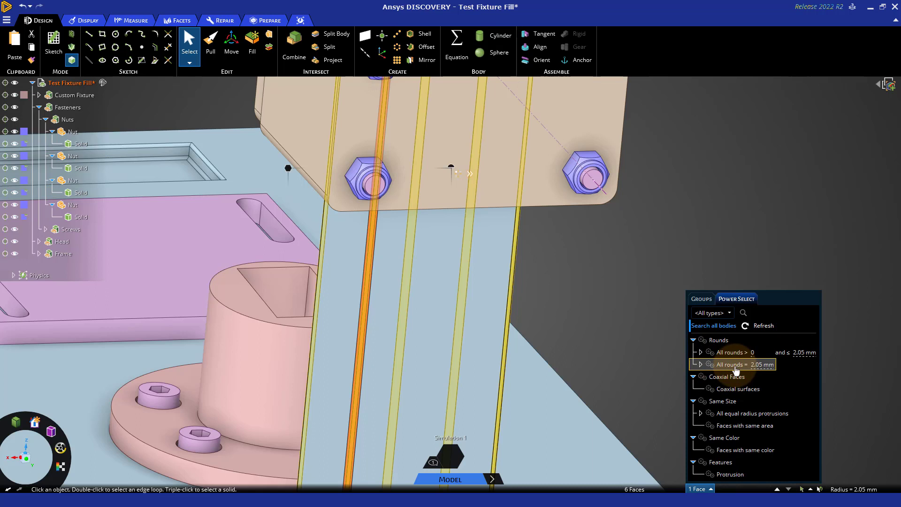
{"action": "left_click", "coordinate": [763, 364]}
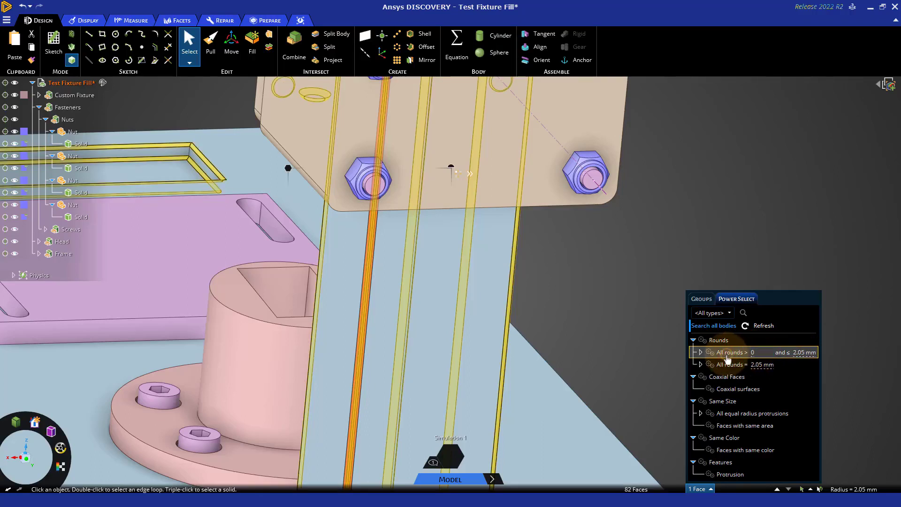
{"action": "left_click", "coordinate": [726, 355]}
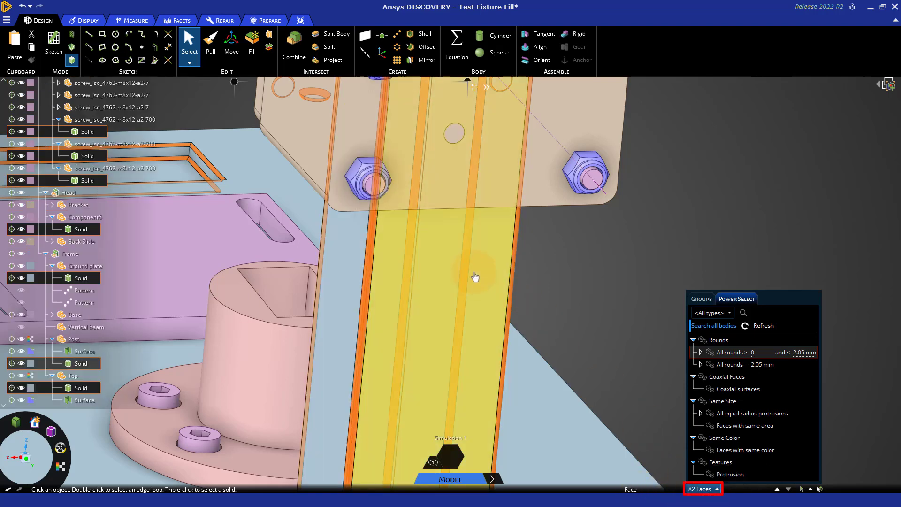
Step: Fill the 82 selected rounds and zoom to fit the whole fixture
{"action": "scroll", "coordinate": [662, 199], "scroll_direction": "down", "scroll_amount": 5}
{"action": "middle_click_drag", "start_coordinate": [691, 182], "coordinate": [691, 271], "text": "shift"}
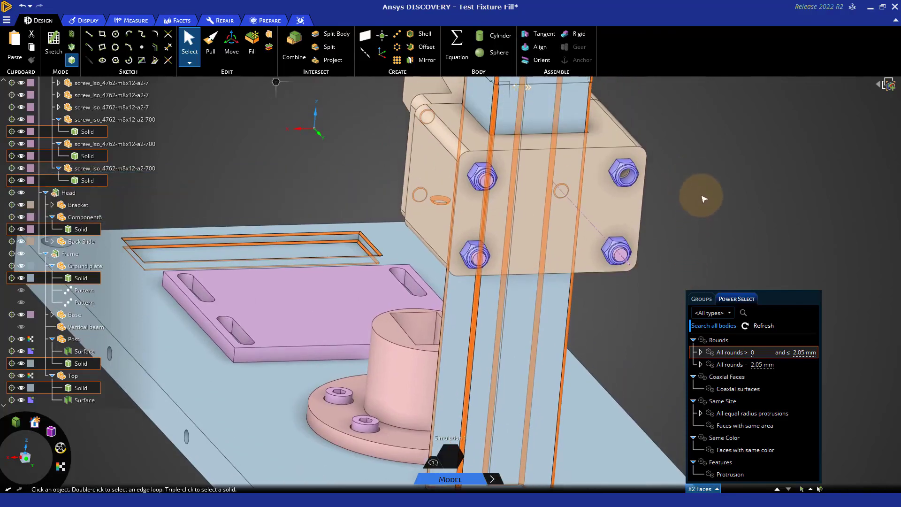
{"action": "middle_click_drag", "start_coordinate": [698, 195], "coordinate": [707, 283], "text": "shift"}
{"action": "scroll", "coordinate": [641, 183], "scroll_direction": "up", "scroll_amount": 6}
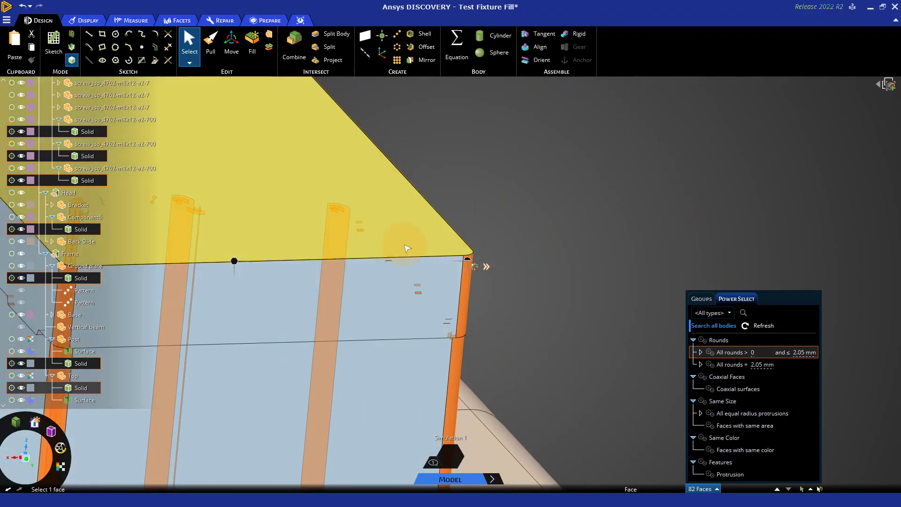
{"action": "scroll", "coordinate": [563, 361], "scroll_direction": "down", "scroll_amount": 6}
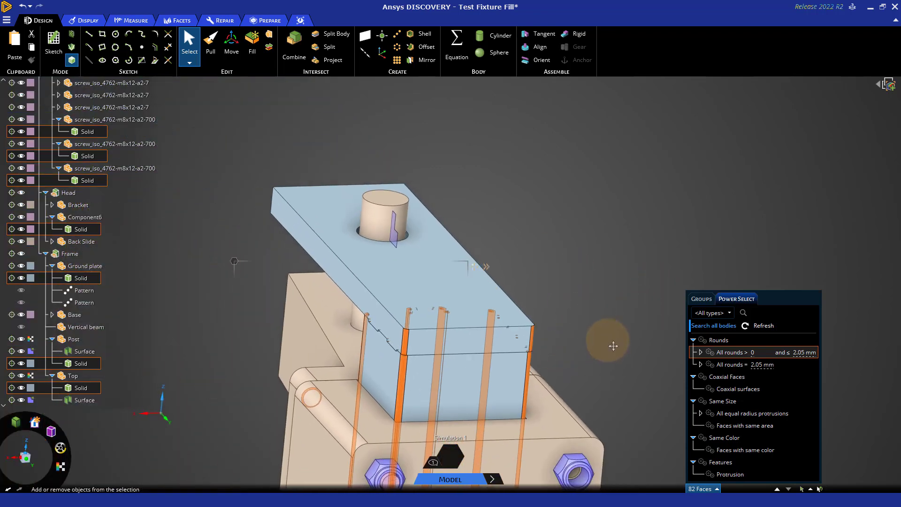
{"action": "middle_click_drag", "start_coordinate": [611, 167], "coordinate": [613, 138], "text": "shift"}
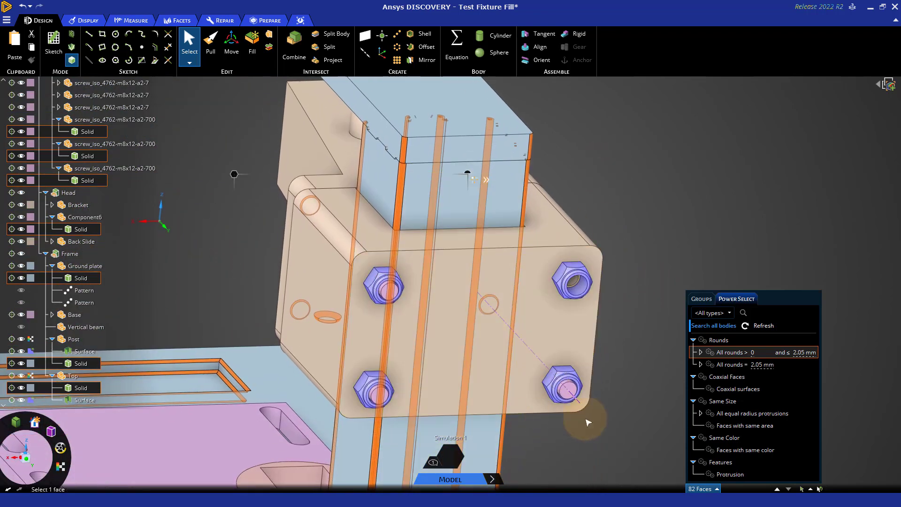
{"action": "middle_click_drag", "start_coordinate": [577, 454], "coordinate": [618, 154], "text": "ctrl"}
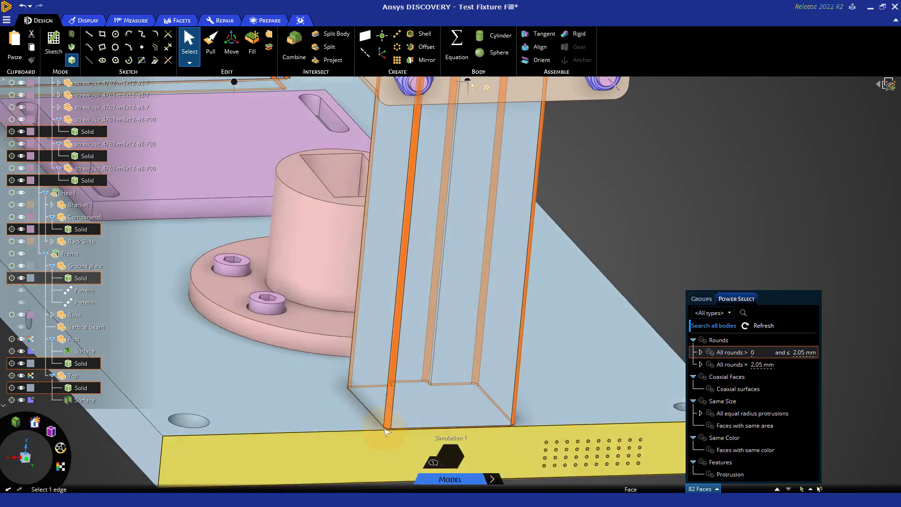
{"action": "middle_click_drag", "start_coordinate": [356, 394], "coordinate": [364, 462], "text": "shift"}
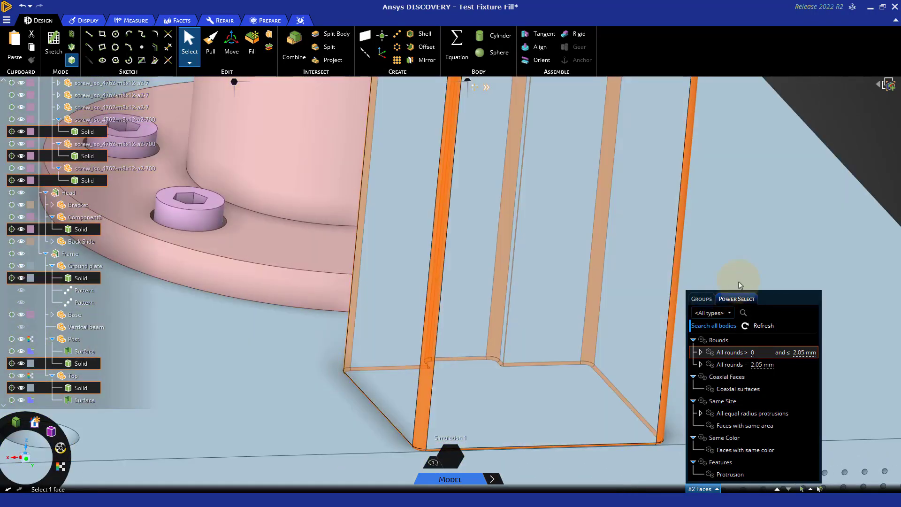
{"action": "key", "text": "f"}
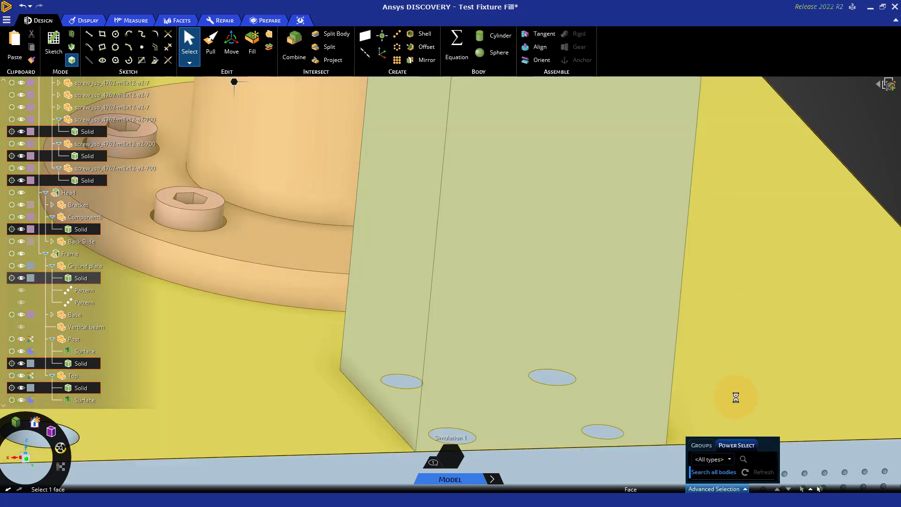
{"action": "key", "text": "z"}
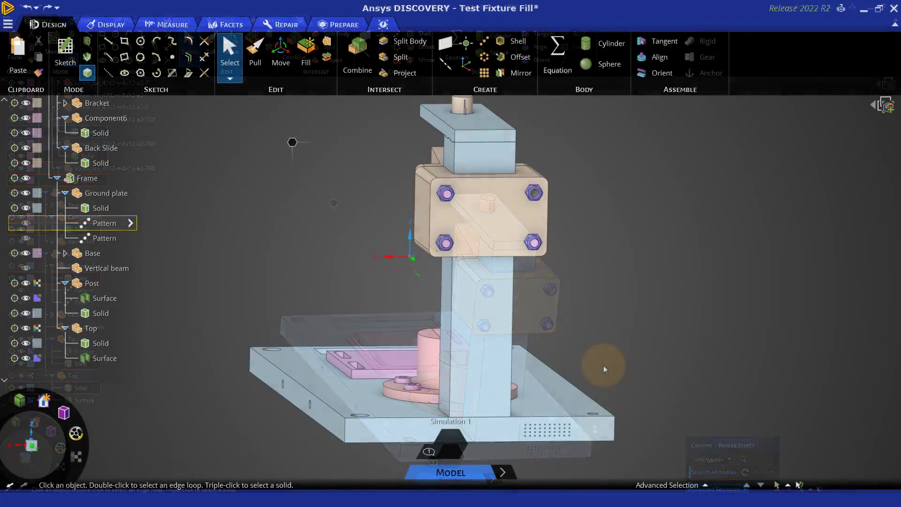
Step: Box-select the ground plate's front hole grid, first catching only 60 hole faces
{"action": "middle_click_drag", "start_coordinate": [604, 369], "coordinate": [769, 268], "text": "ctrl"}
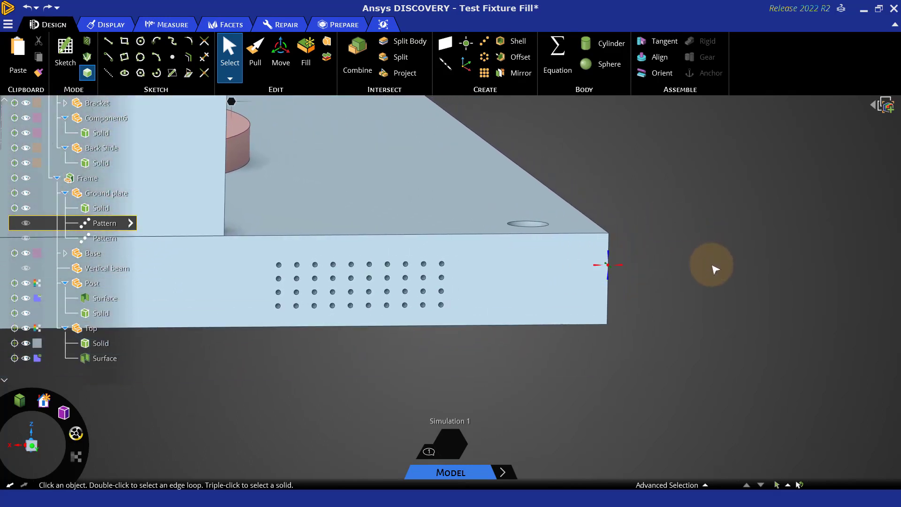
{"action": "left_click", "coordinate": [566, 289]}
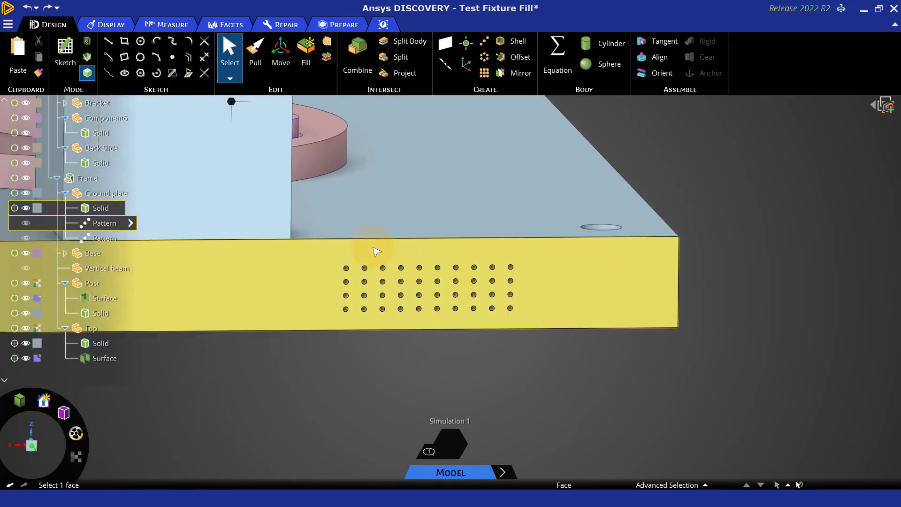
{"action": "left_click", "coordinate": [311, 215]}
{"action": "left_click_drag", "start_coordinate": [310, 227], "coordinate": [534, 344]}
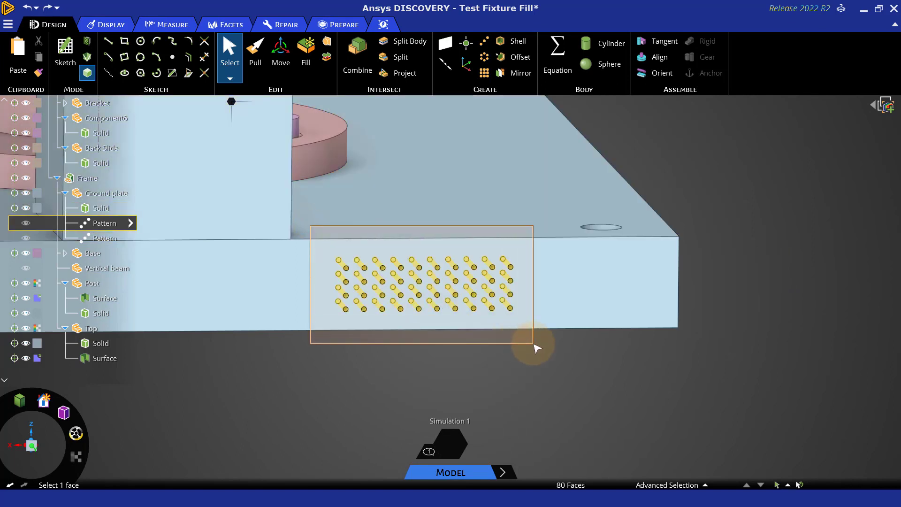
{"action": "left_click_drag", "start_coordinate": [533, 347], "coordinate": [537, 293]}
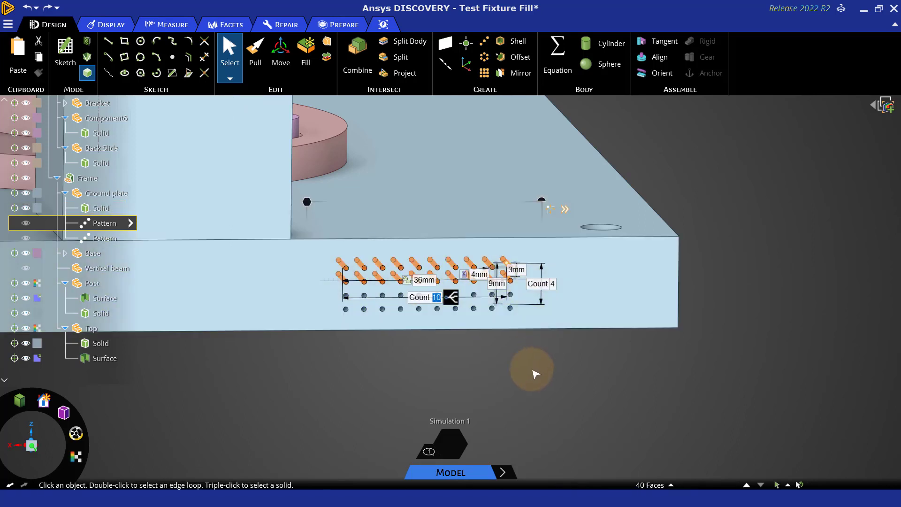
{"action": "left_click", "coordinate": [517, 366]}
{"action": "left_click", "coordinate": [341, 268]}
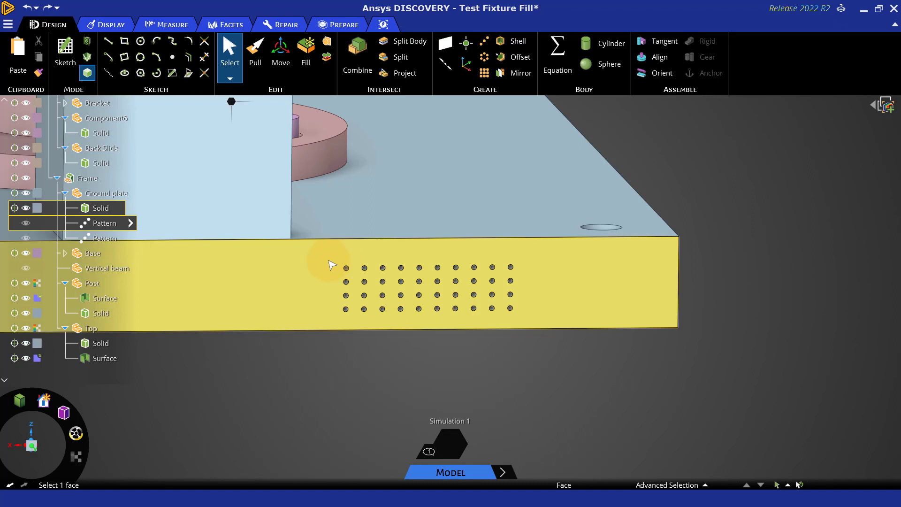
{"action": "left_click_drag", "start_coordinate": [328, 261], "coordinate": [522, 330]}
{"action": "left_click_drag", "start_coordinate": [524, 332], "coordinate": [521, 330]}
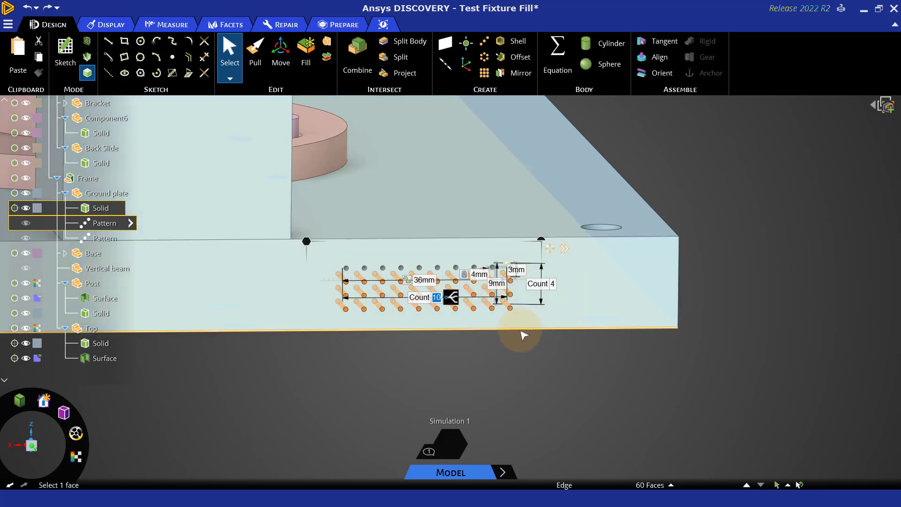
Step: Reselect the entire grid to get all 80 faces in the Count 10 × Count 4 pattern
{"action": "left_click", "coordinate": [494, 363]}
{"action": "left_click", "coordinate": [314, 325]}
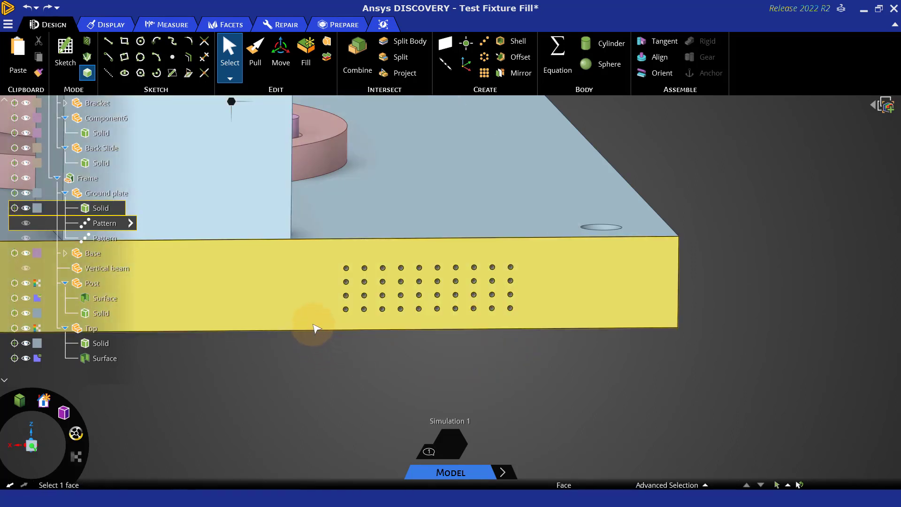
{"action": "left_click_drag", "start_coordinate": [320, 323], "coordinate": [529, 248]}
{"action": "left_click_drag", "start_coordinate": [529, 248], "coordinate": [527, 247]}
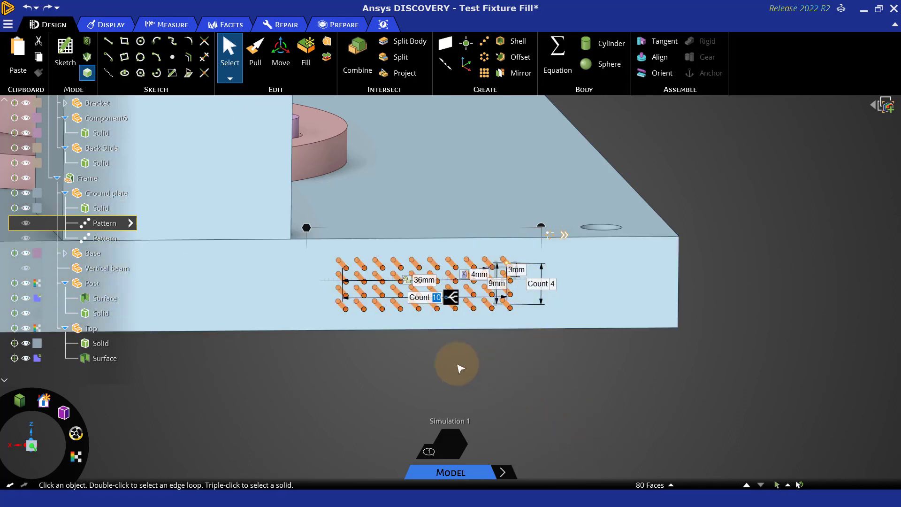
Step: Open Power Select from Advanced Selection and toggle Search all bodies
{"action": "left_click", "coordinate": [361, 361]}
{"action": "left_click", "coordinate": [312, 296]}
{"action": "scroll", "coordinate": [325, 297], "scroll_direction": "up", "scroll_amount": 5}
{"action": "scroll", "coordinate": [333, 367], "scroll_direction": "down", "scroll_amount": 2}
{"action": "left_click", "coordinate": [543, 412]}
{"action": "left_click", "coordinate": [674, 485]}
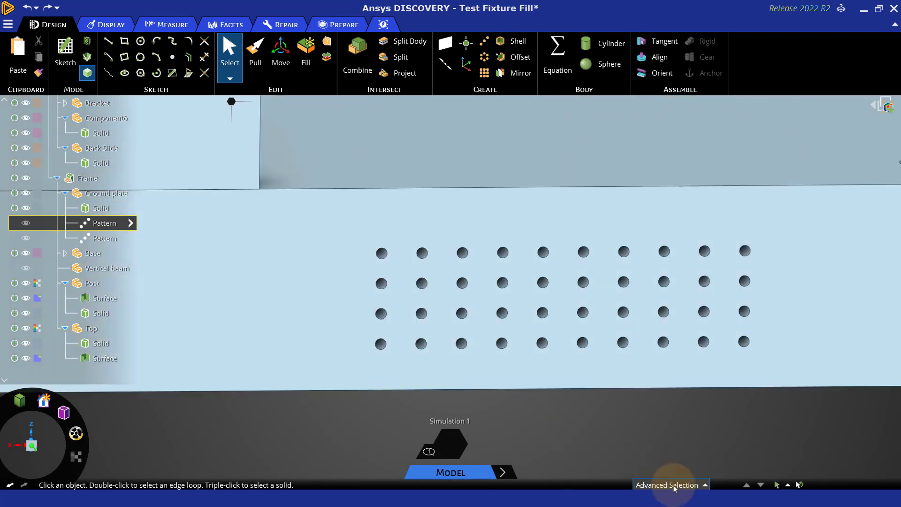
{"action": "left_click", "coordinate": [666, 463]}
Step: Box-select a couple of holes on the ground plate's front as a sample
{"action": "left_click", "coordinate": [376, 400]}
{"action": "left_click", "coordinate": [347, 357]}
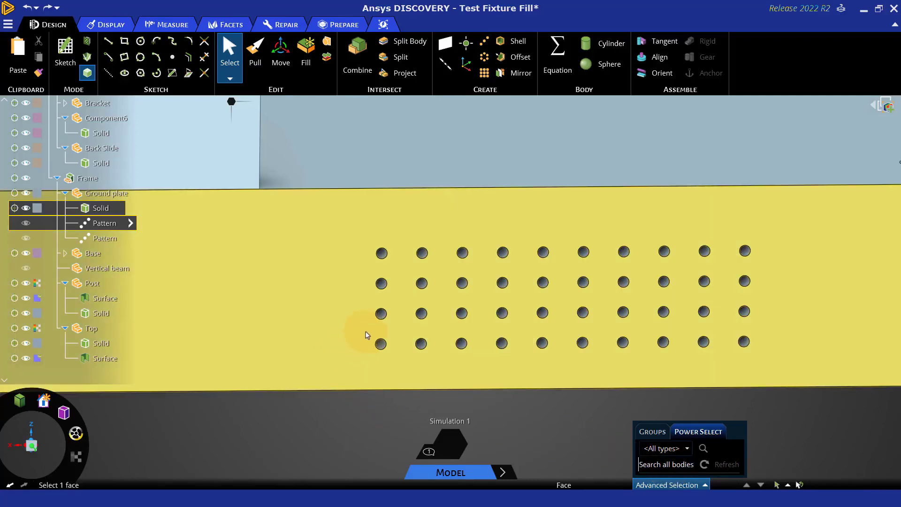
{"action": "left_click_drag", "start_coordinate": [366, 332], "coordinate": [405, 372]}
{"action": "left_click", "coordinate": [353, 383]}
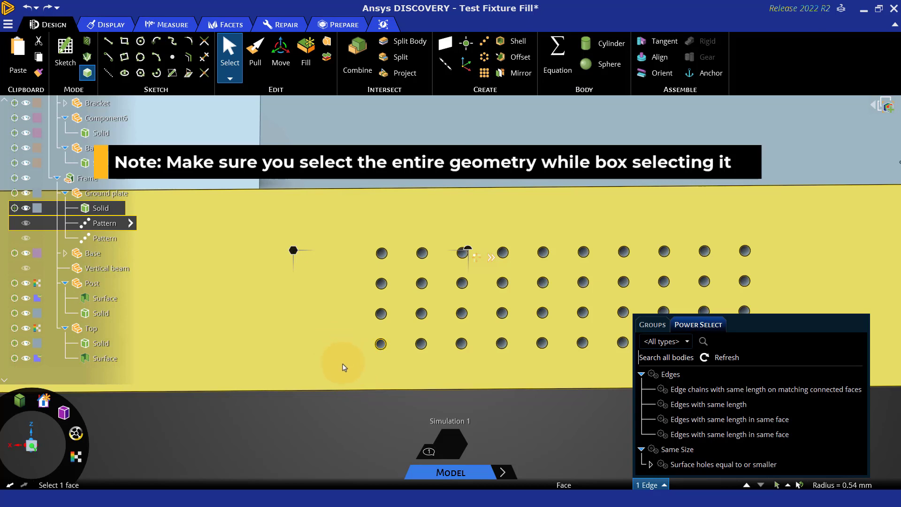
{"action": "left_click_drag", "start_coordinate": [343, 362], "coordinate": [397, 324]}
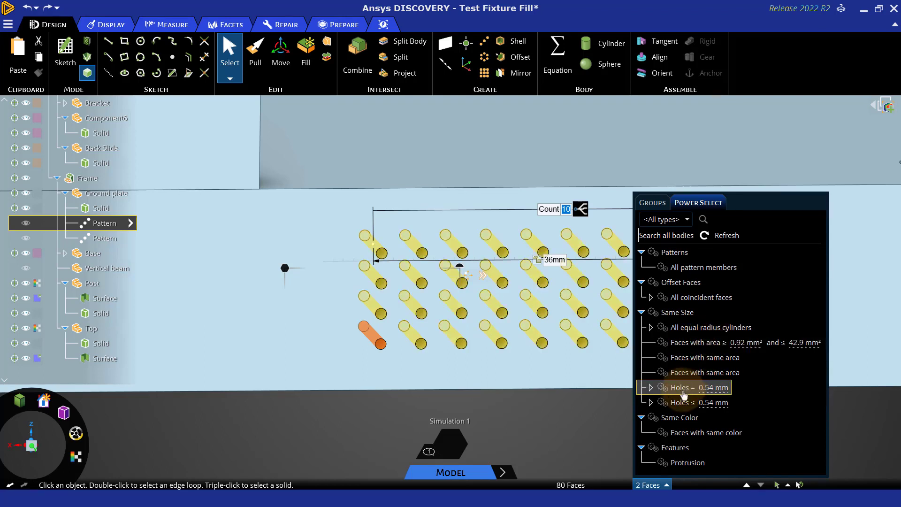
Step: Select every 0.54 mm hole and fit the model to bring the slot pattern into view
{"action": "left_click", "coordinate": [684, 394]}
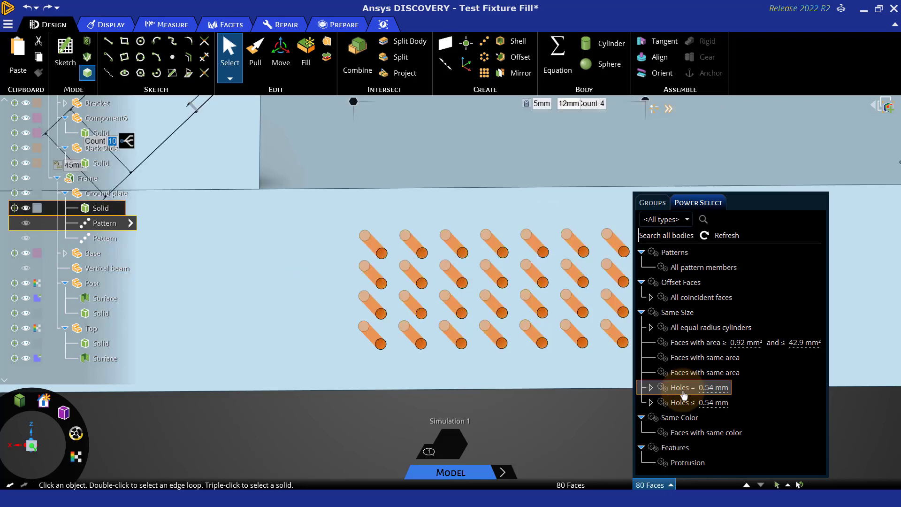
{"action": "key", "text": "z"}
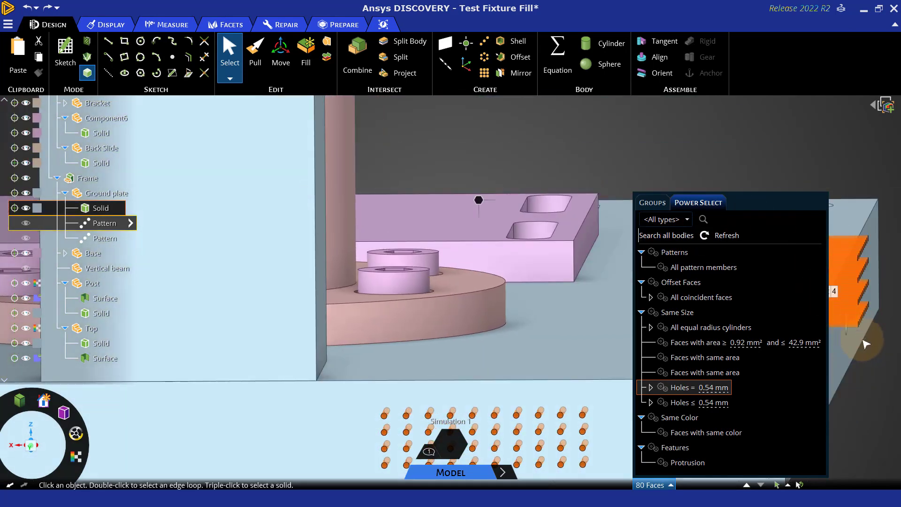
{"action": "middle_click_drag", "start_coordinate": [878, 378], "coordinate": [614, 313], "text": "ctrl"}
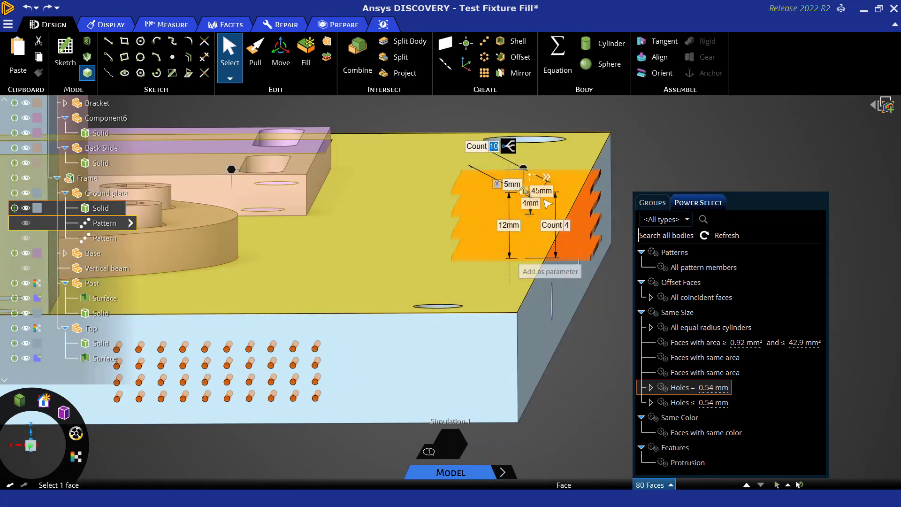
{"action": "left_click", "coordinate": [551, 429]}
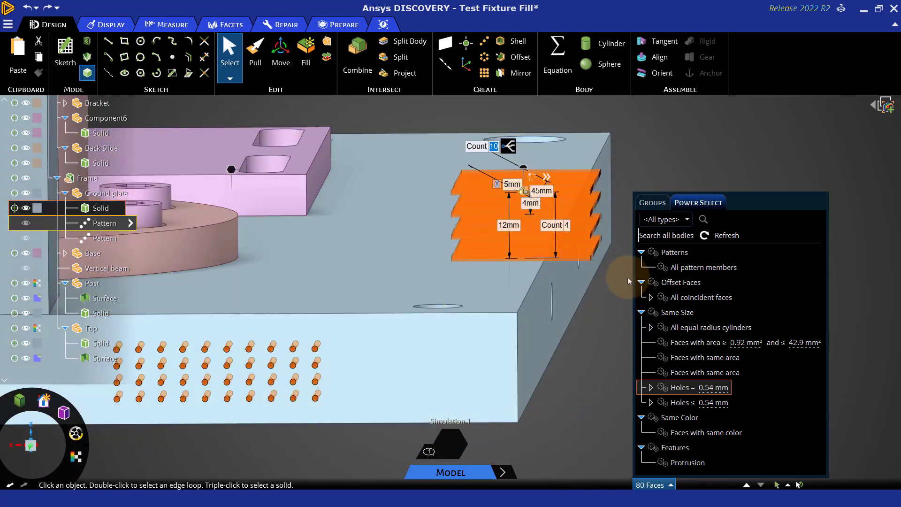
Step: Extend Power Select to all bodies and add all equal-radius cylinders, reaching 120 faces
{"action": "left_click", "coordinate": [659, 238]}
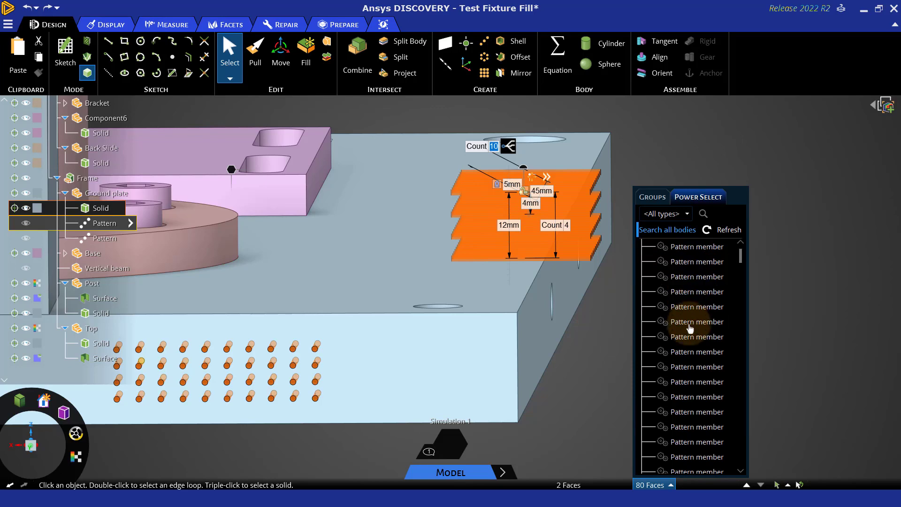
{"action": "scroll", "coordinate": [694, 322], "scroll_direction": "down", "scroll_amount": 1}
{"action": "left_click_drag", "start_coordinate": [741, 266], "coordinate": [746, 469]}
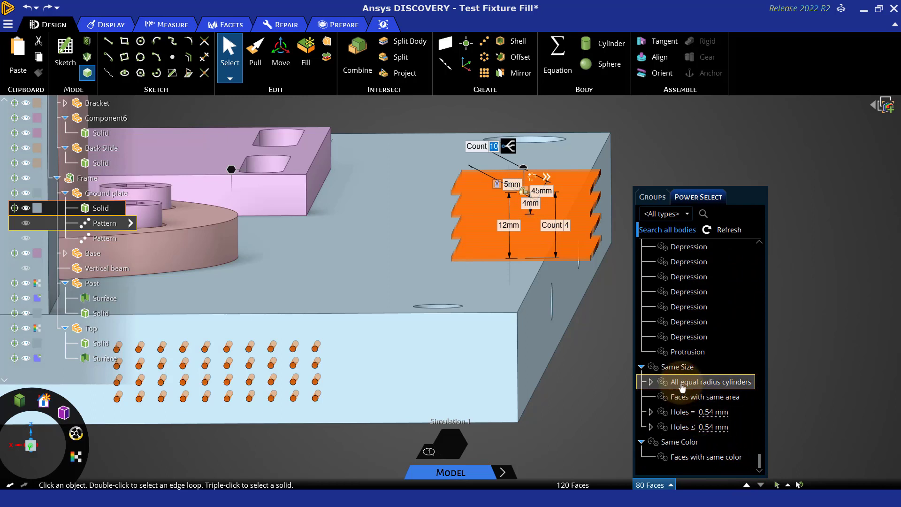
{"action": "left_click", "coordinate": [681, 384]}
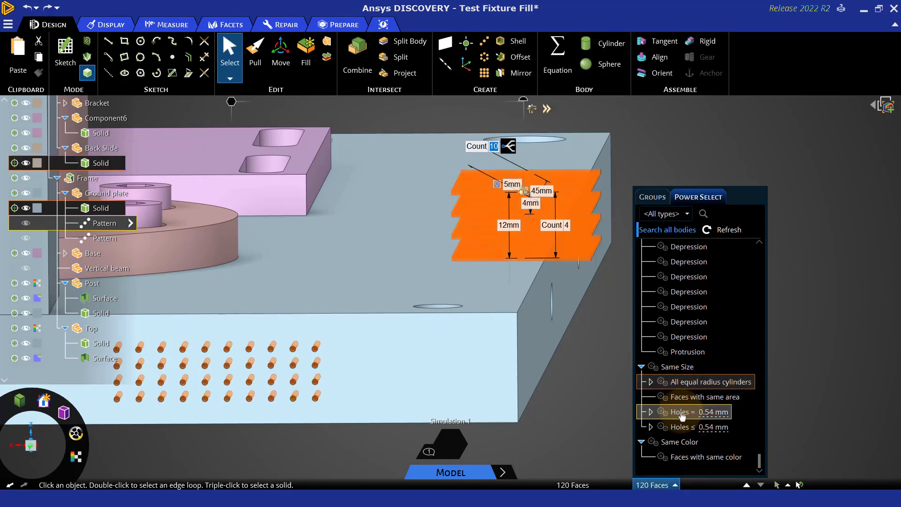
Step: Include the 0.54 mm holes and Fill the ground plate hole grid and Back Slide slots
{"action": "left_click", "coordinate": [682, 413]}
{"action": "key", "text": "z"}
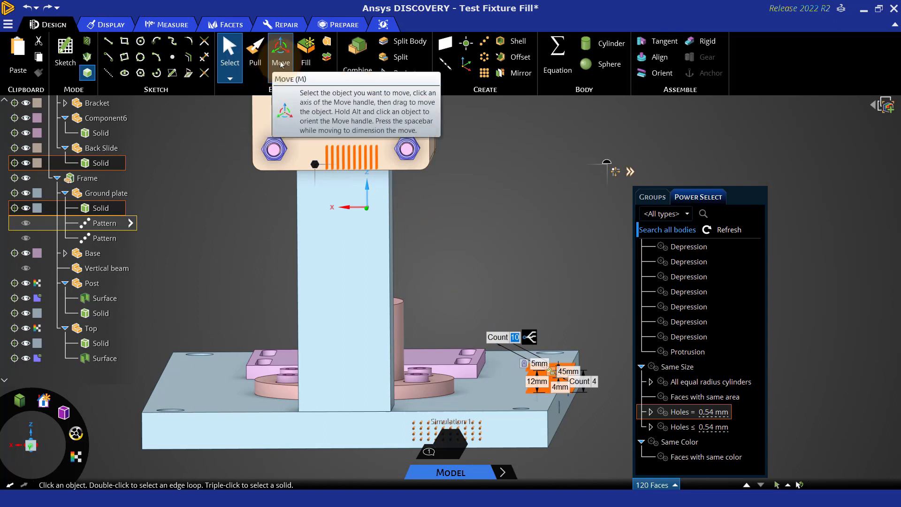
{"action": "key", "text": "f"}
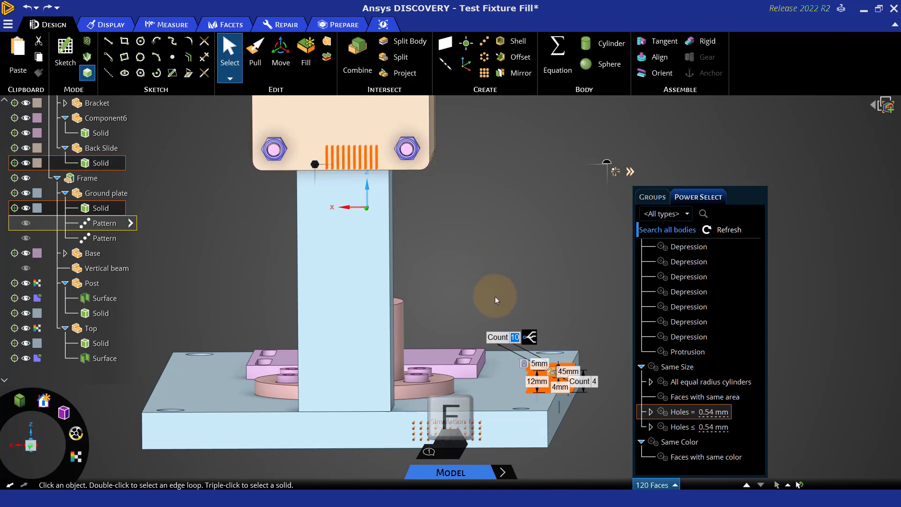